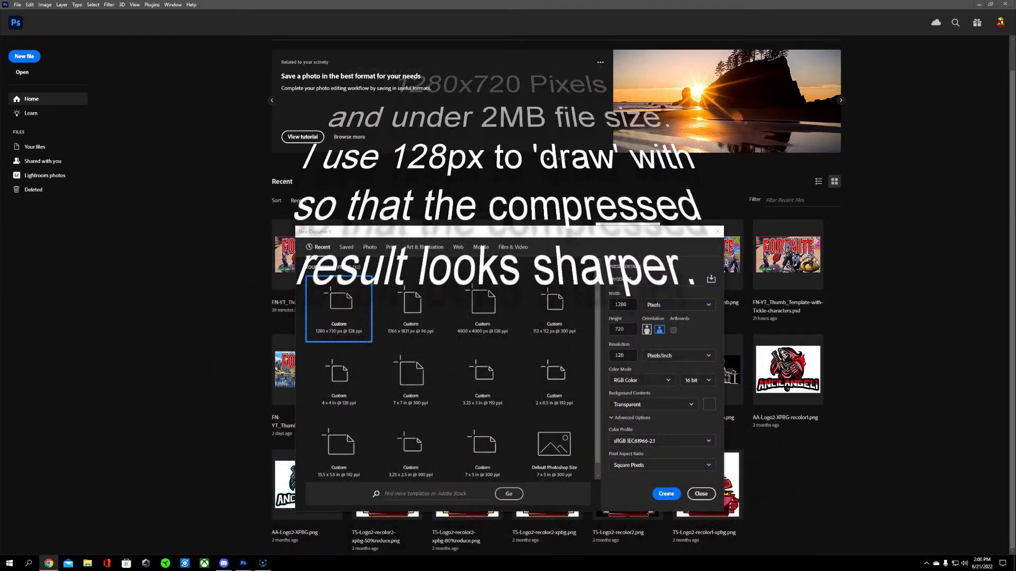
# Step: Create a transparent 1280 × 720 pixel RGB document at 128 pixels/inch and add a second layer
pyautogui.click(666, 493)
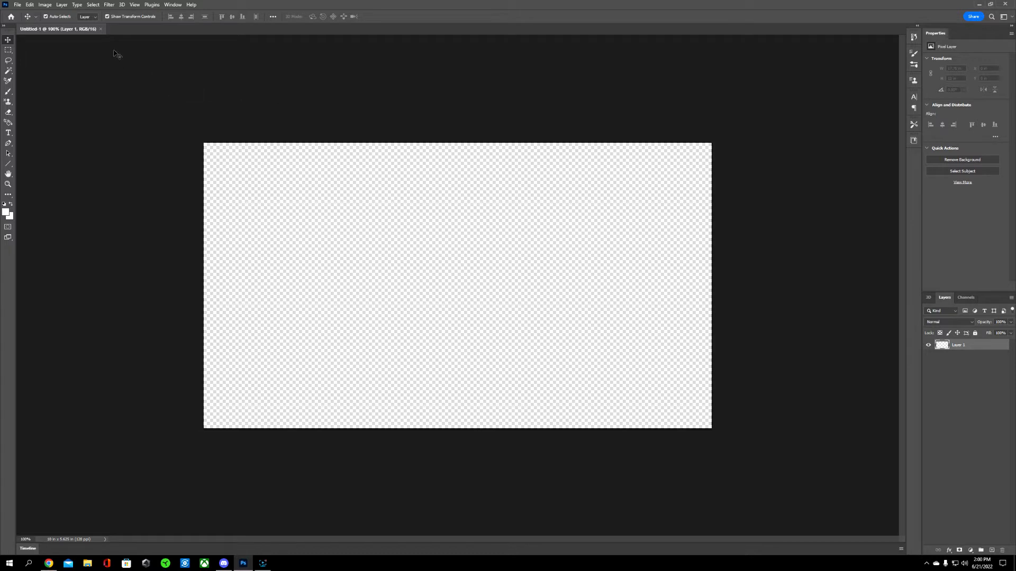
pyautogui.click(62, 6)
pyautogui.moveTo(80, 14)
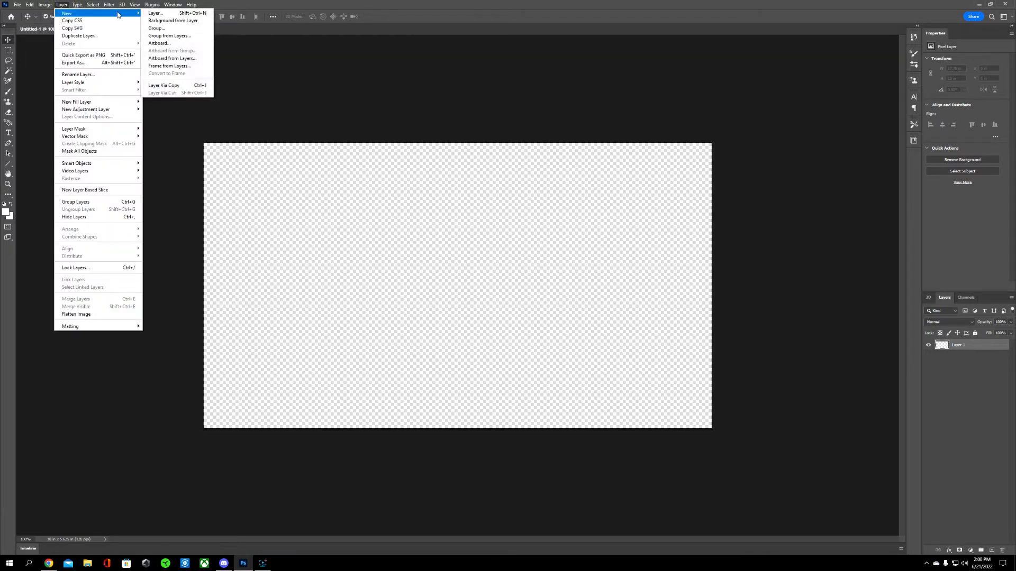
pyautogui.click(149, 13)
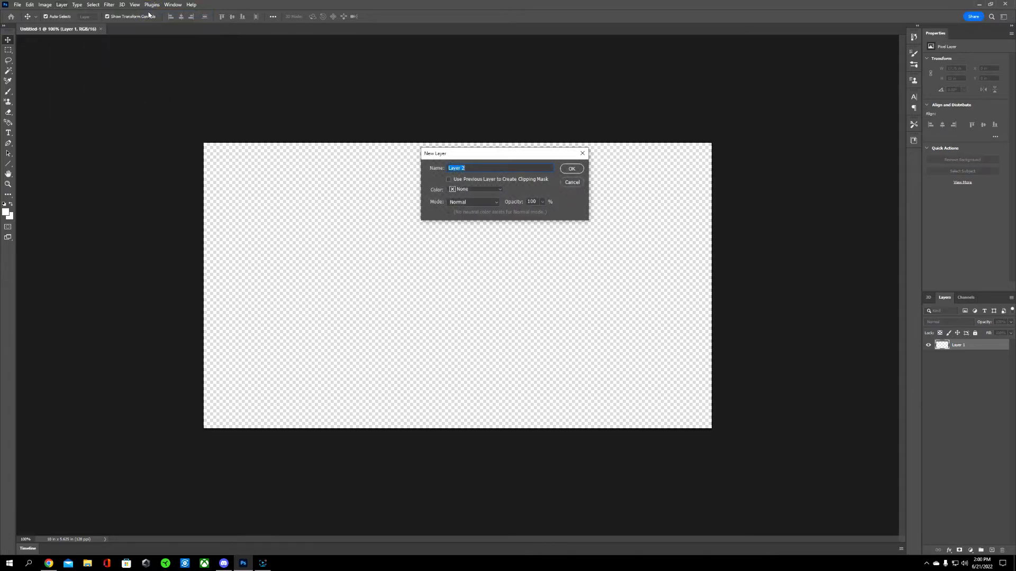
pyautogui.click(569, 169)
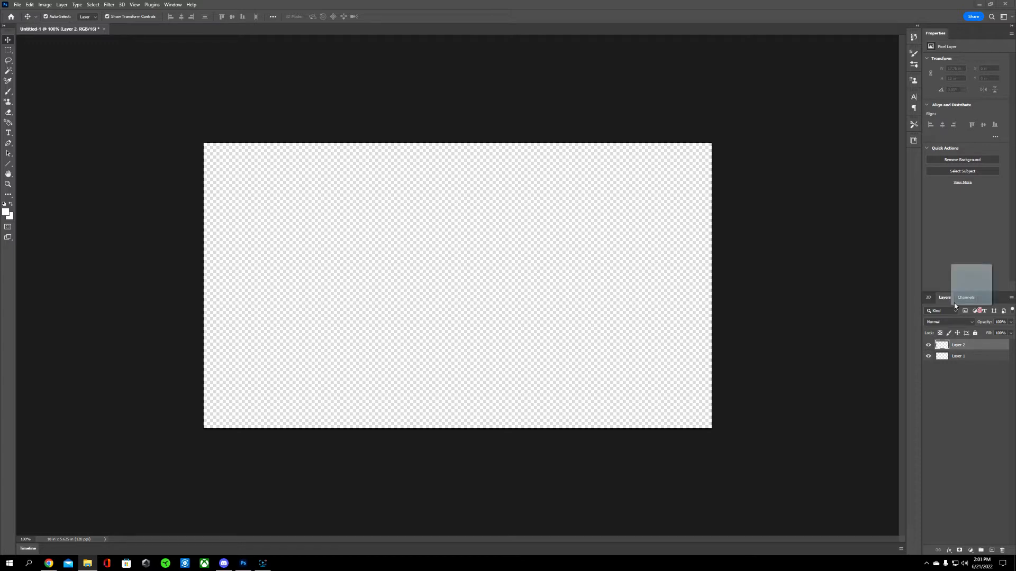
# Step: Place the gameplay screenshot YT_Thumb_61822-2 so it fills the whole canvas
pyautogui.moveTo(571, 310); pyautogui.dragTo(571, 309)
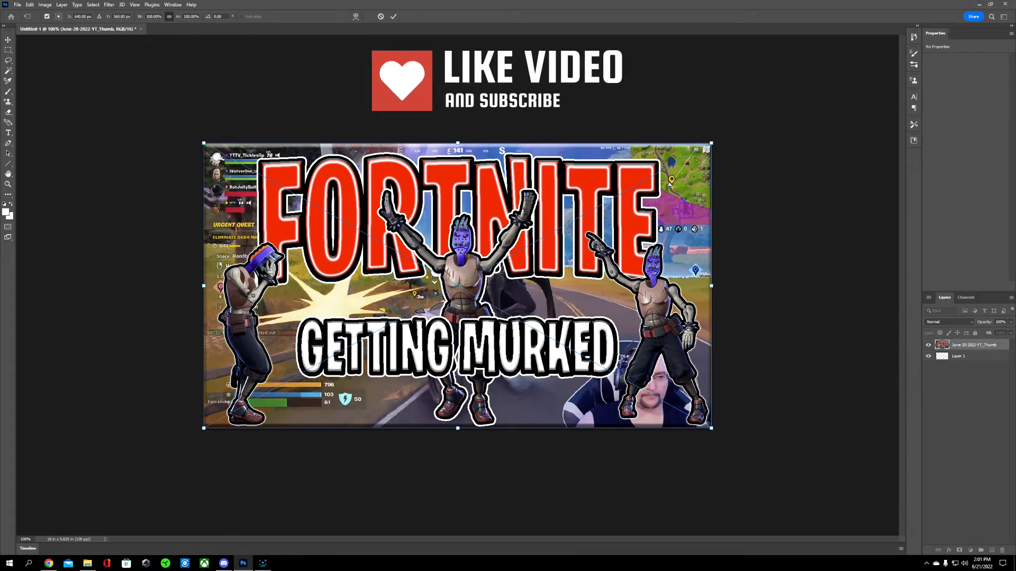
pyautogui.click(380, 16)
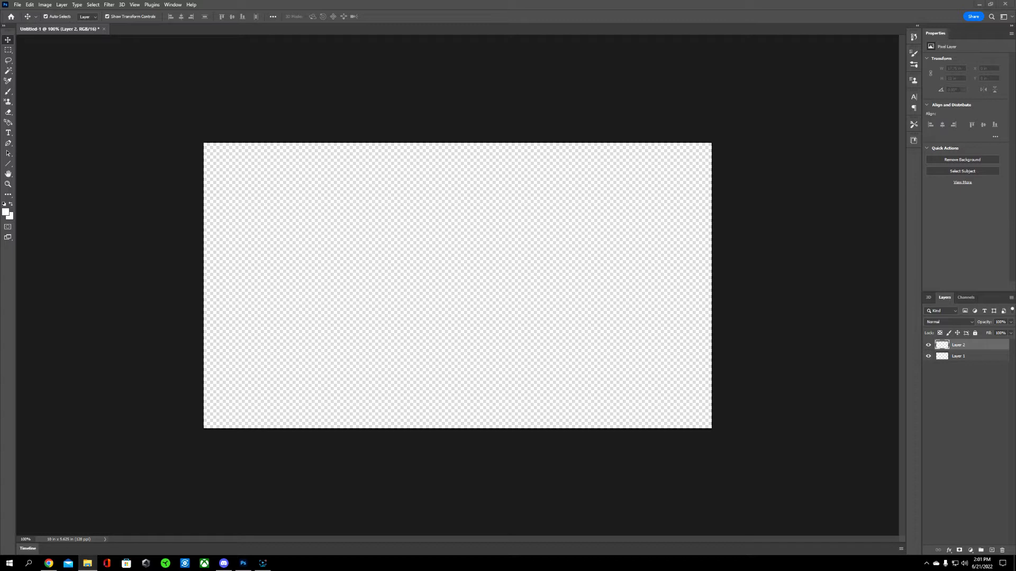
pyautogui.moveTo(1015, 356); pyautogui.dragTo(534, 343)
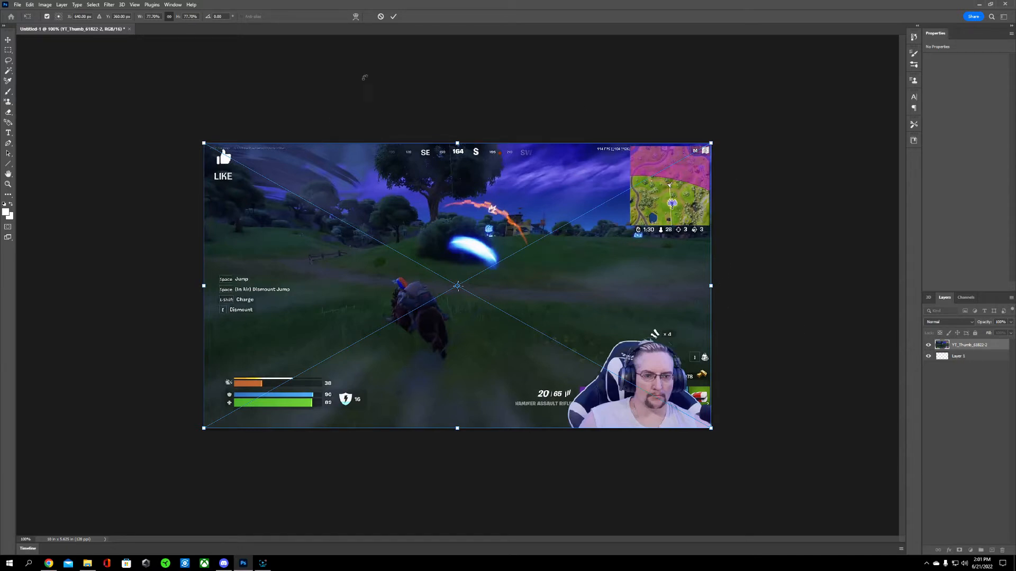
pyautogui.click(393, 16)
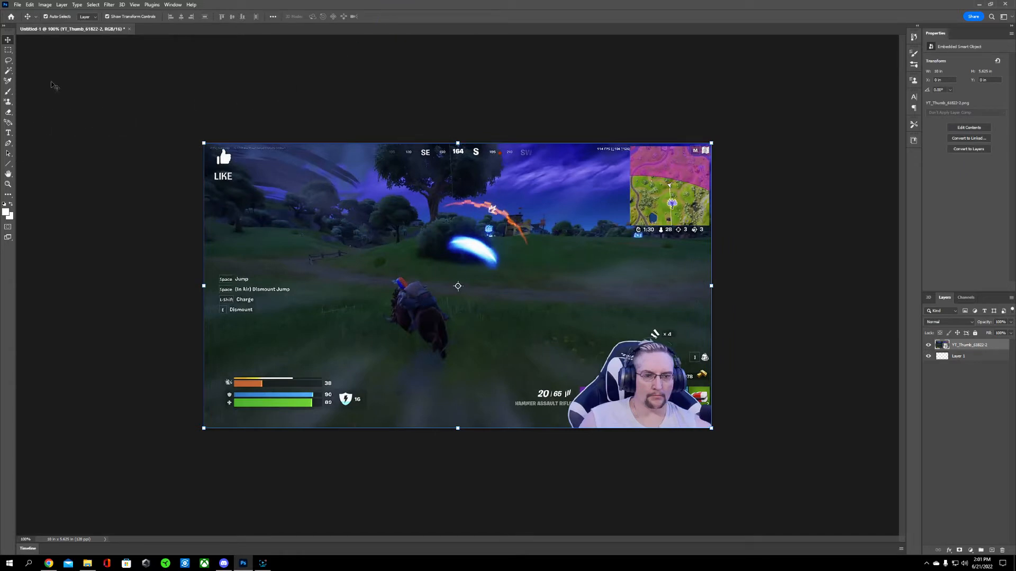
# Step: Add a text box across the upper half of the canvas with the title "FORTNITE"
pyautogui.click(8, 136)
pyautogui.click(32, 132)
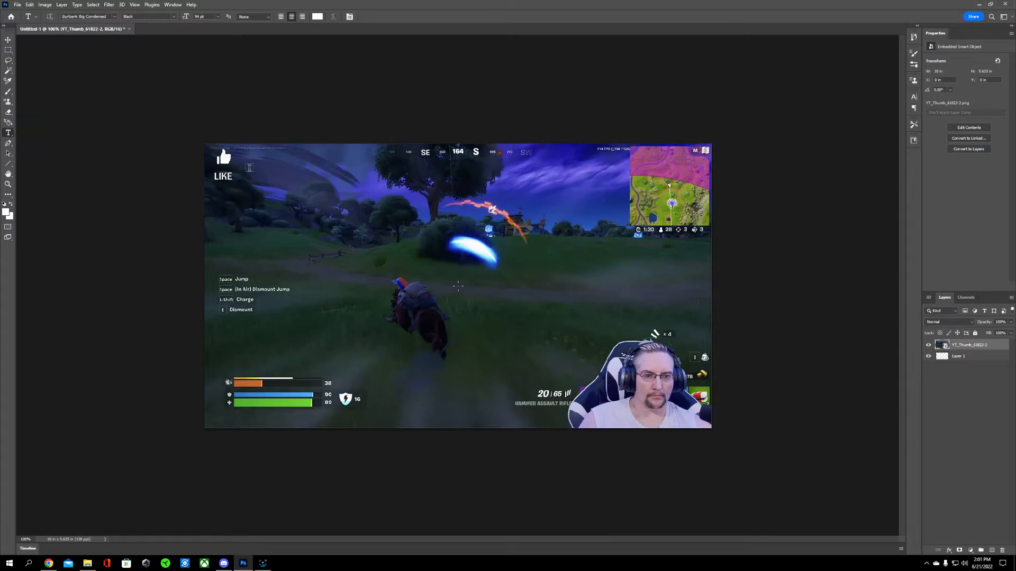
pyautogui.moveTo(214, 150); pyautogui.dragTo(702, 304)
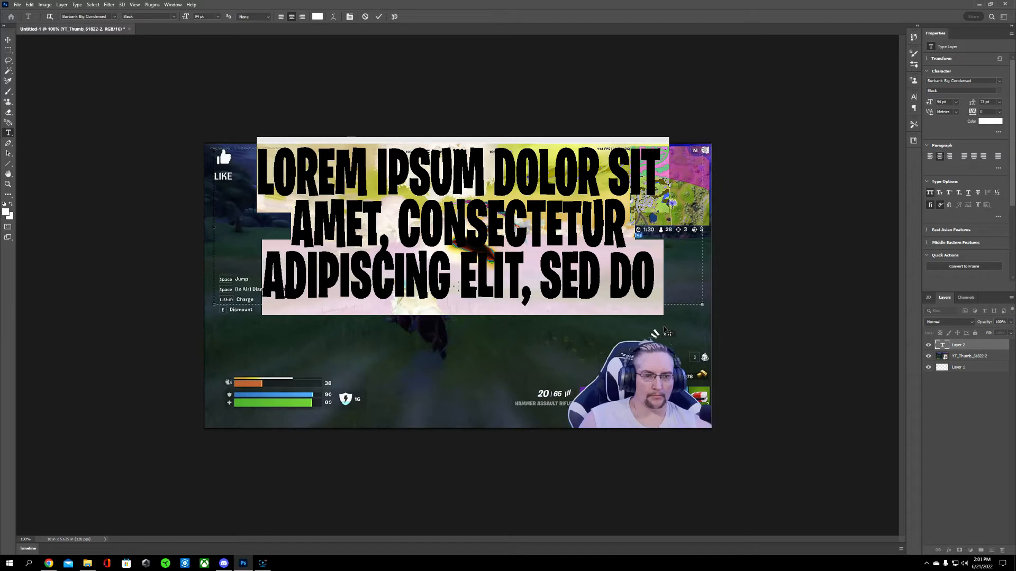
pyautogui.press('BackSpace')
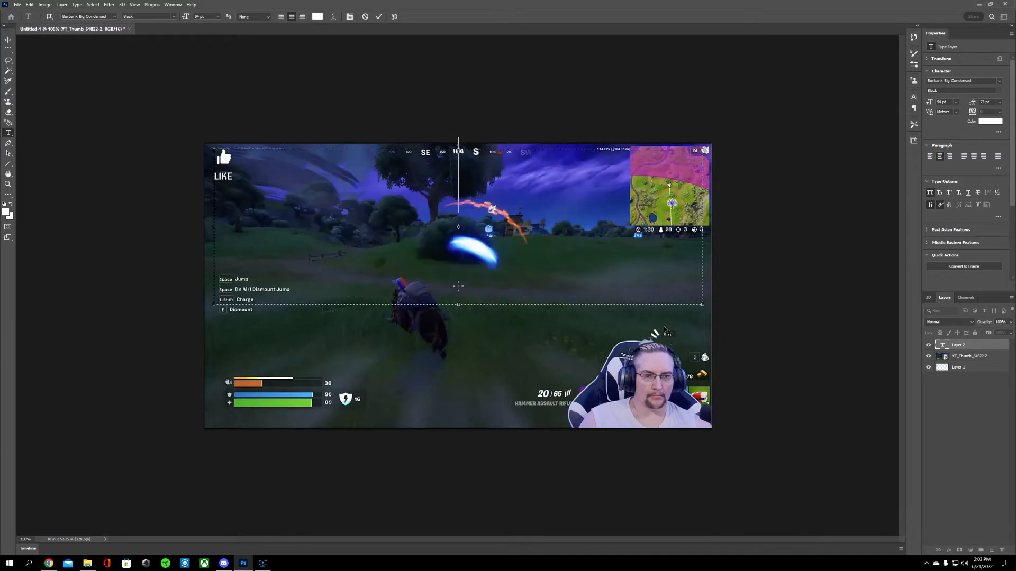
pyautogui.write('FORTNITE')
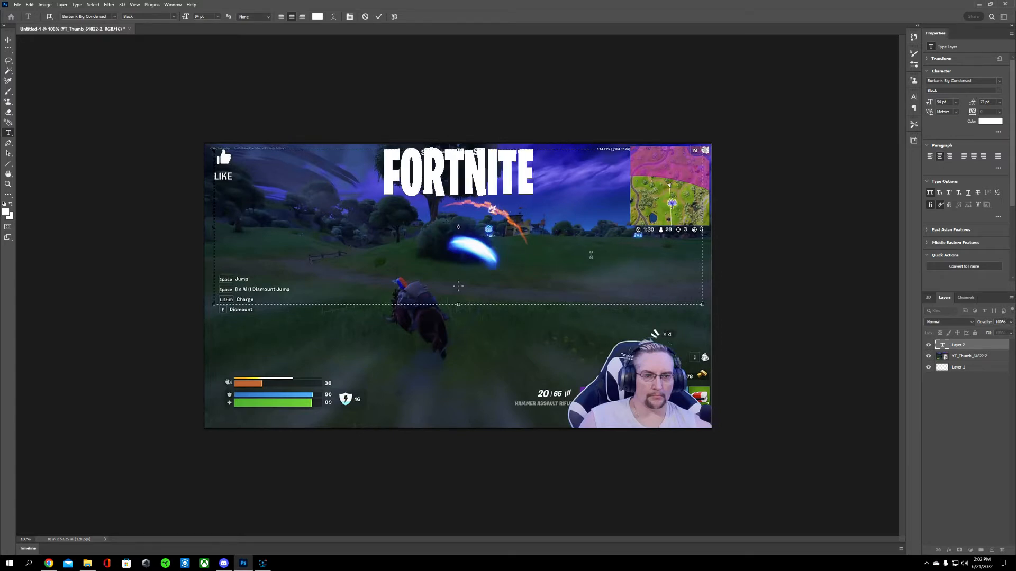
pyautogui.click(335, 17)
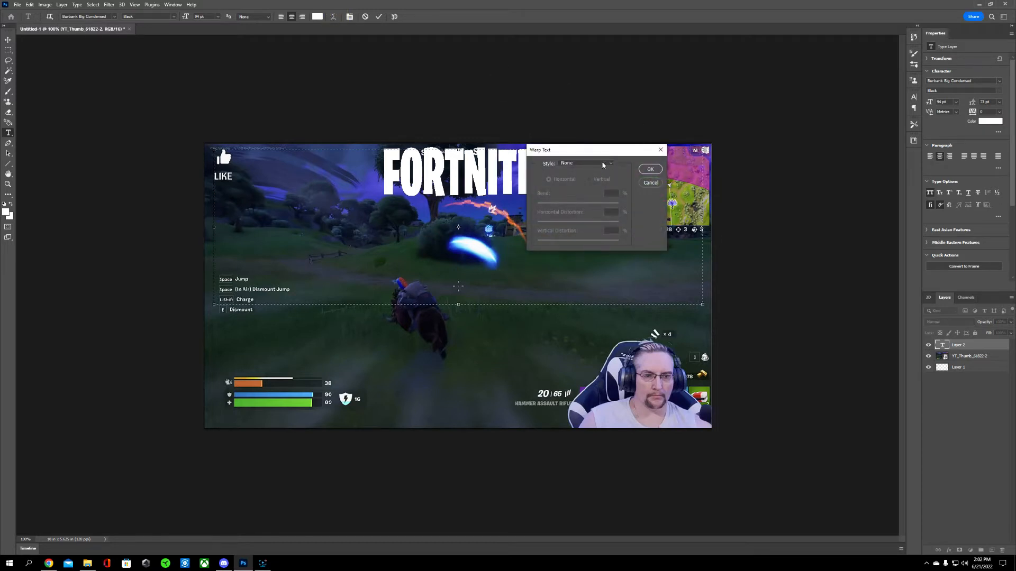
pyautogui.moveTo(605, 152); pyautogui.dragTo(799, 133)
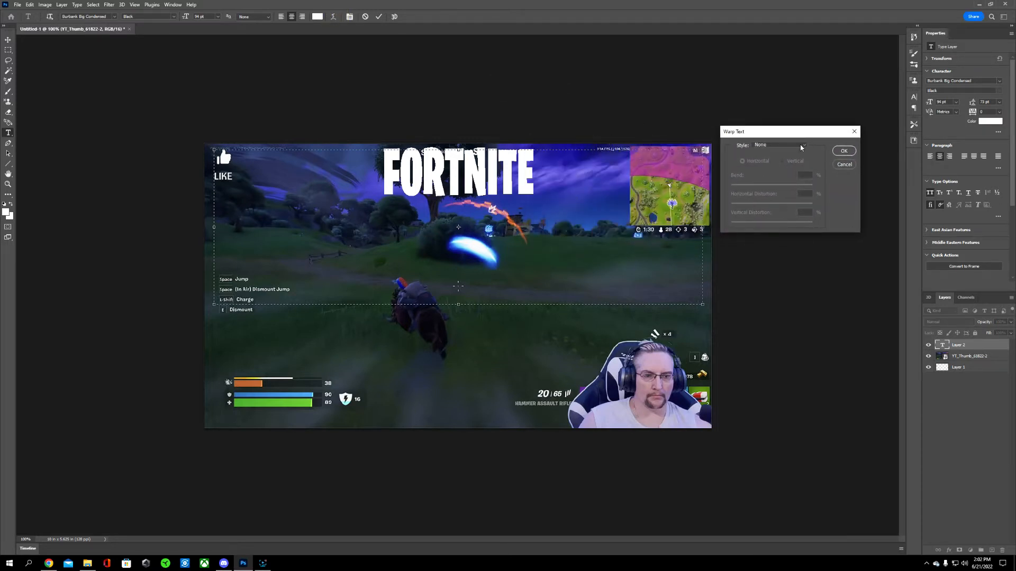
pyautogui.click(800, 146)
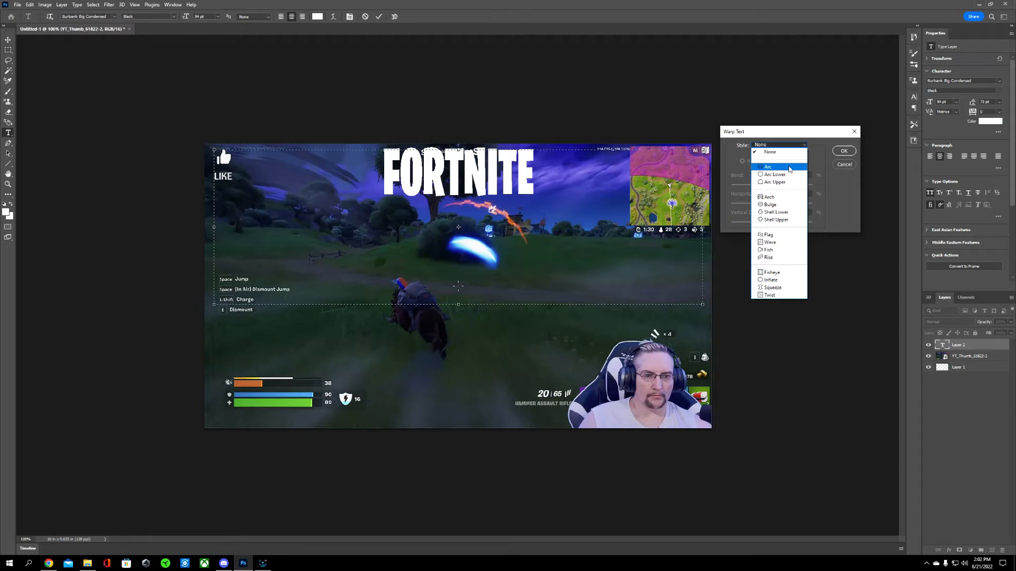
pyautogui.click(790, 168)
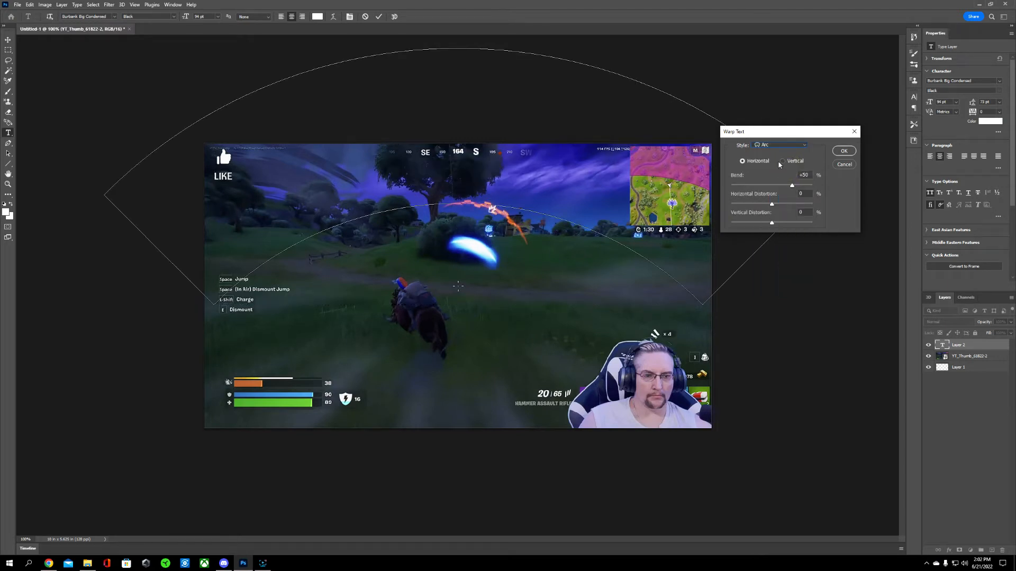
pyautogui.moveTo(792, 189); pyautogui.dragTo(776, 188)
pyautogui.moveTo(474, 165); pyautogui.dragTo(474, 184)
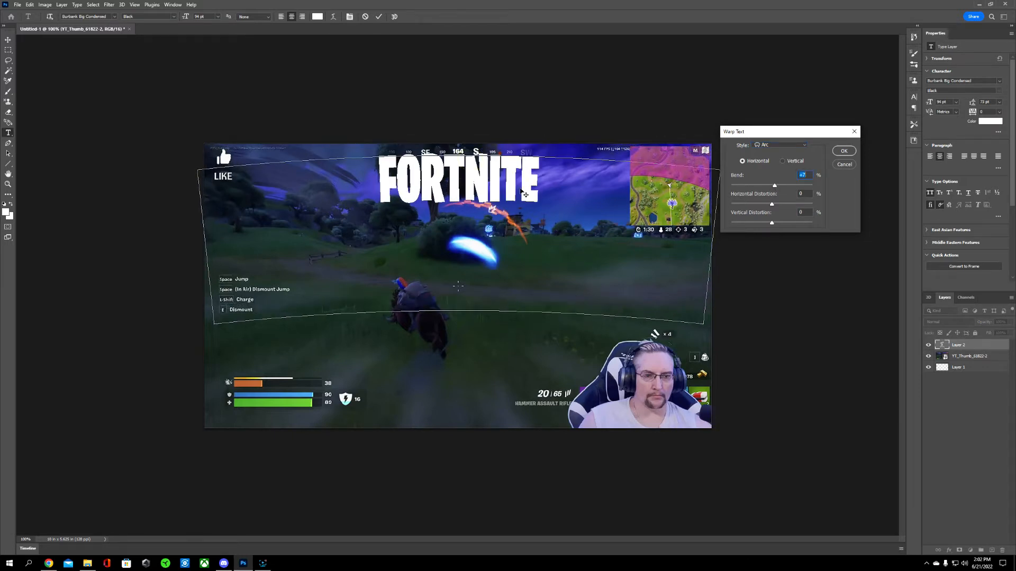
pyautogui.click(844, 164)
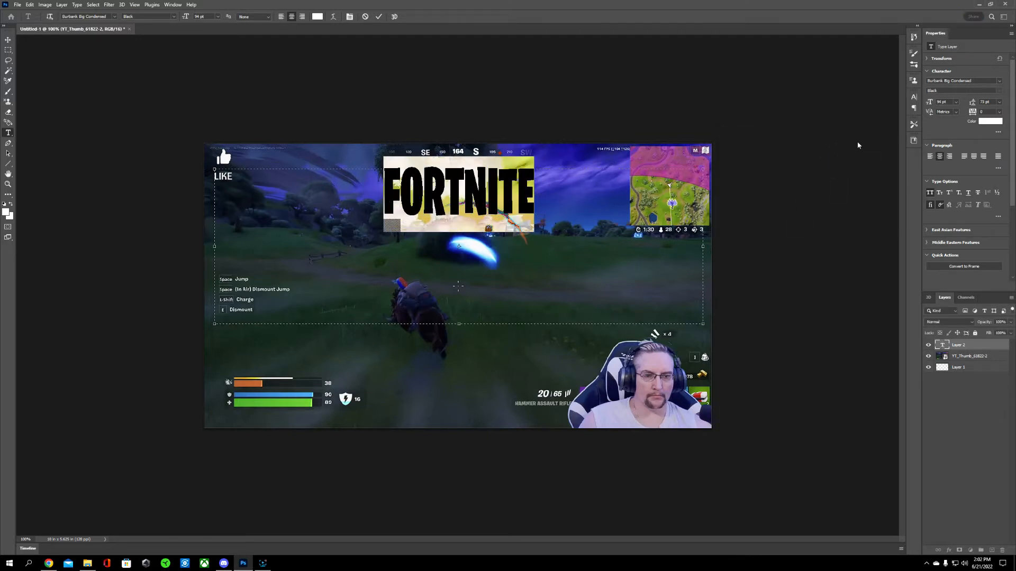
# Step: Set the FORTNITE text size to 204 pt and warp it with a horizontal Arc at +10% bend
pyautogui.moveTo(930, 102); pyautogui.dragTo(975, 96)
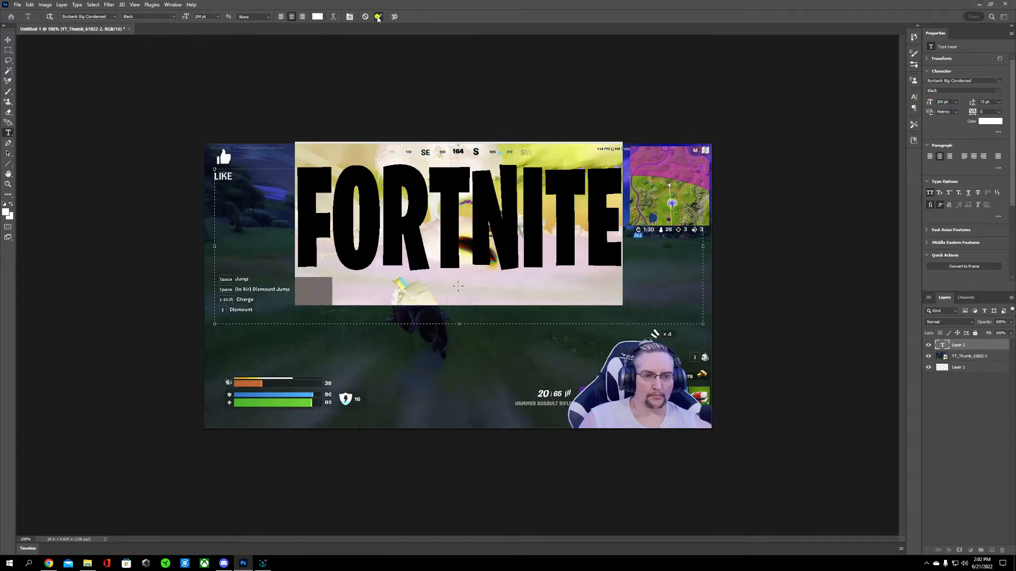
pyautogui.click(379, 17)
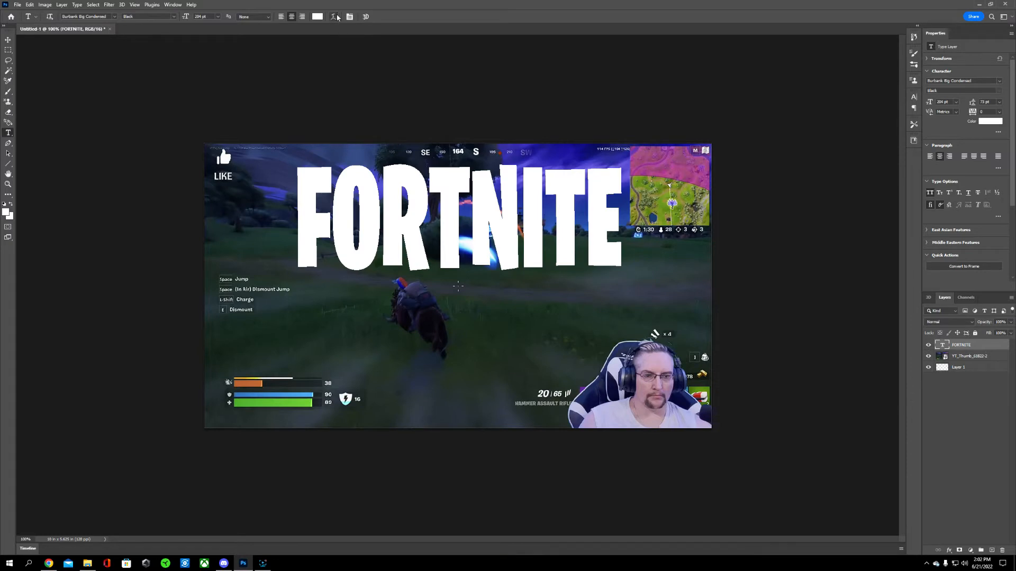
pyautogui.click(334, 16)
pyautogui.click(789, 145)
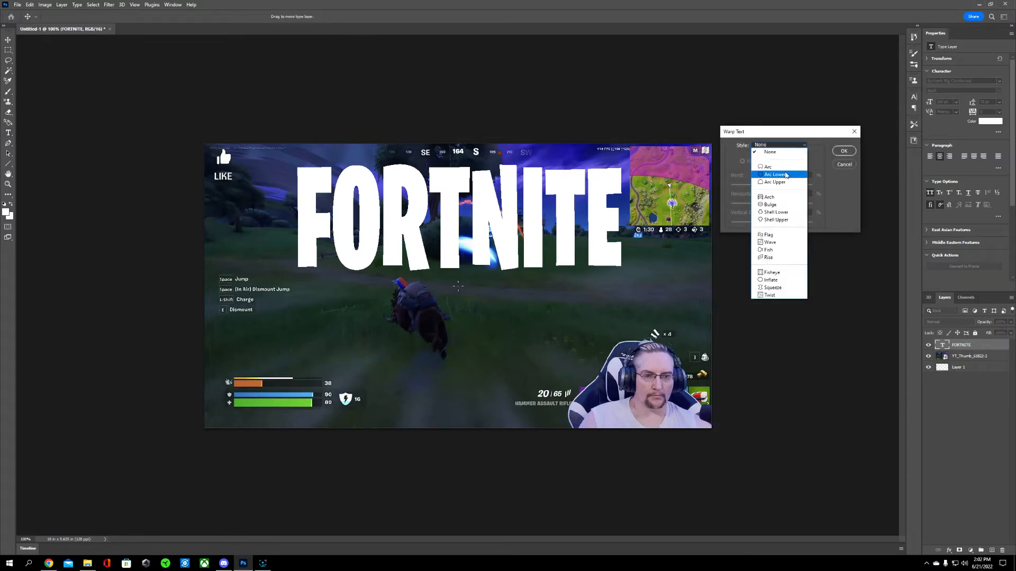
pyautogui.click(786, 168)
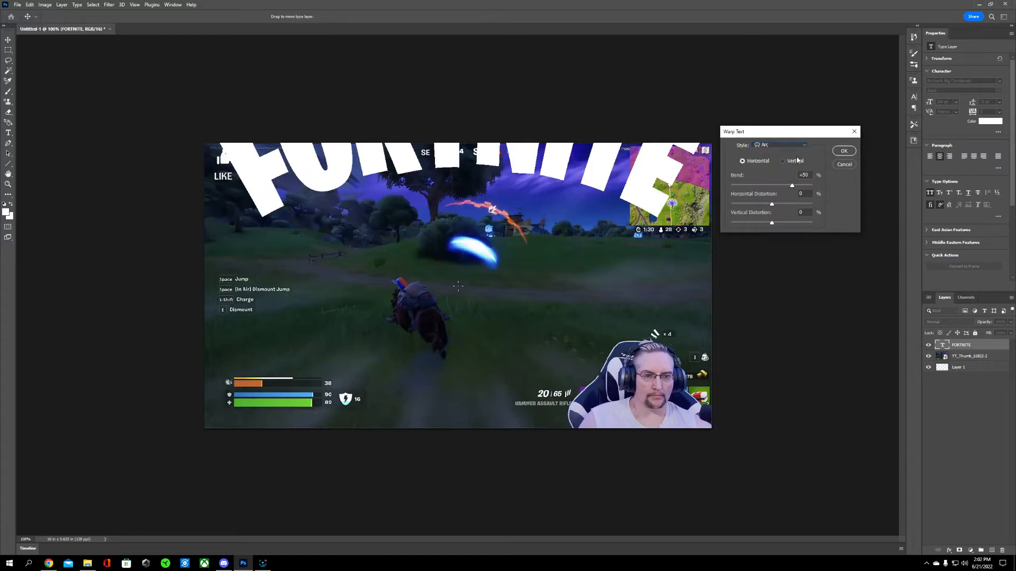
pyautogui.moveTo(792, 186); pyautogui.dragTo(776, 188)
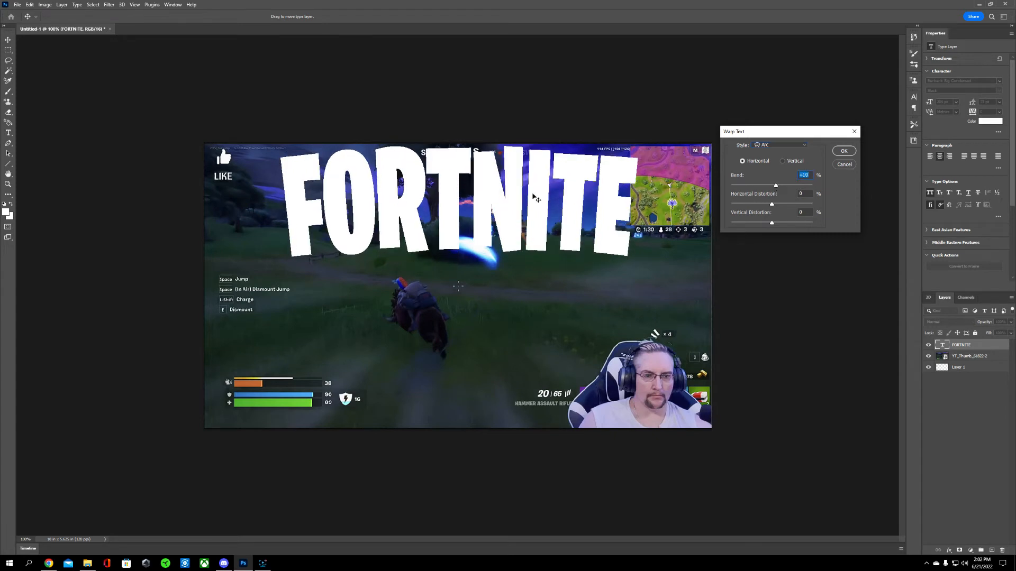
pyautogui.click(843, 151)
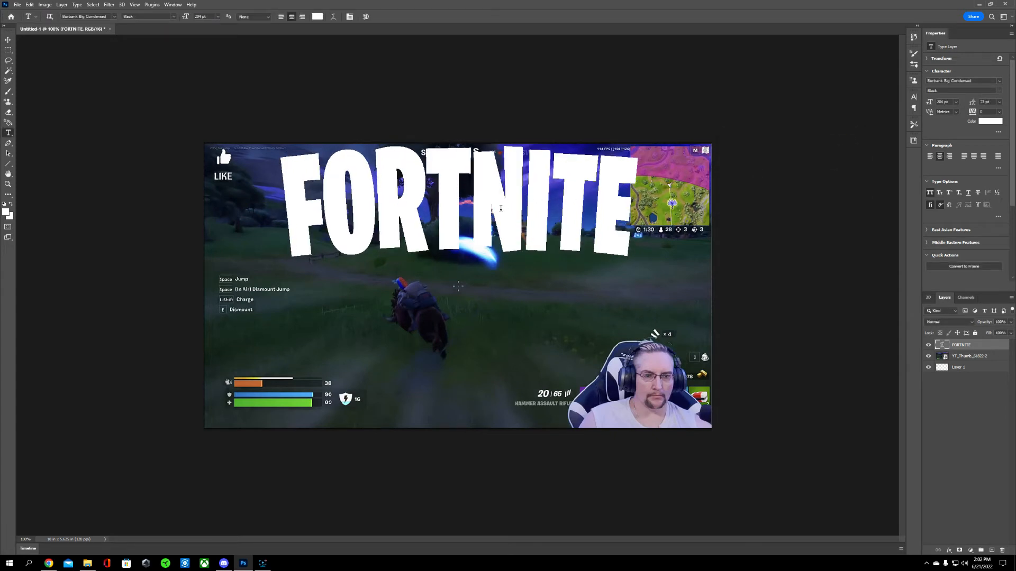
# Step: Scale the FORTNITE text up to about 125% and nudge it into place across the upper half of the canvas
pyautogui.click(466, 204)
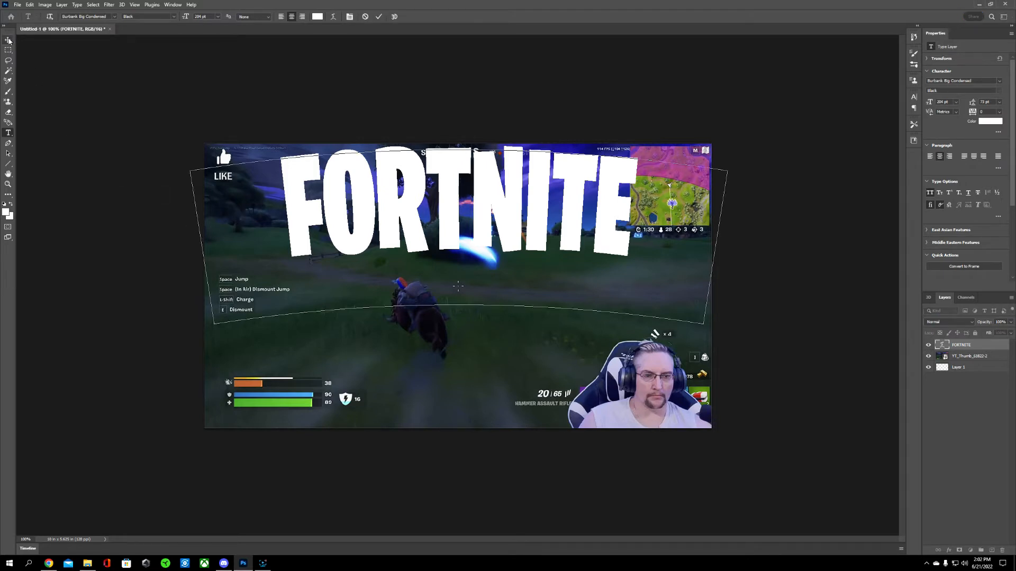
pyautogui.click(7, 42)
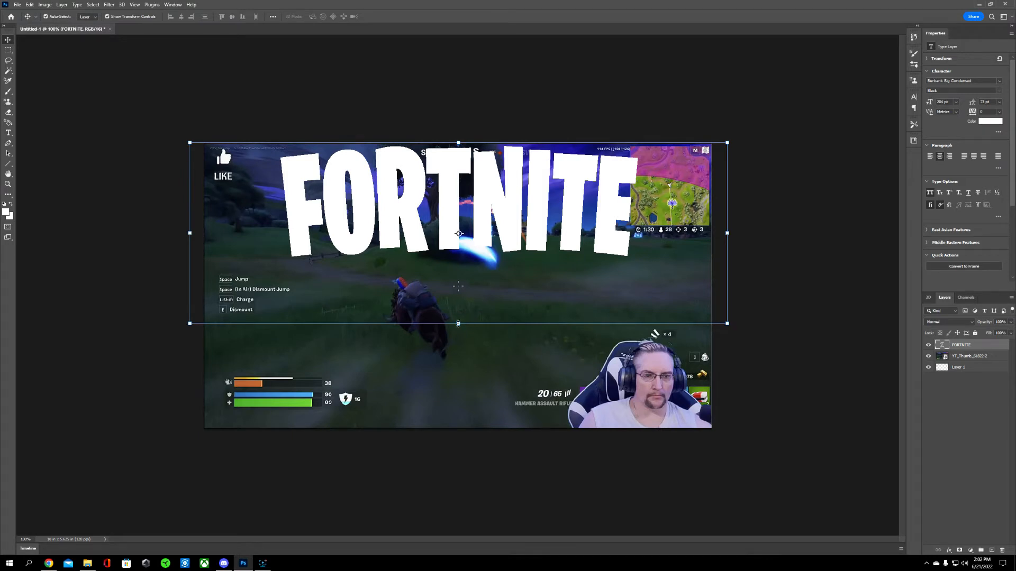
pyautogui.moveTo(458, 324); pyautogui.dragTo(466, 377)
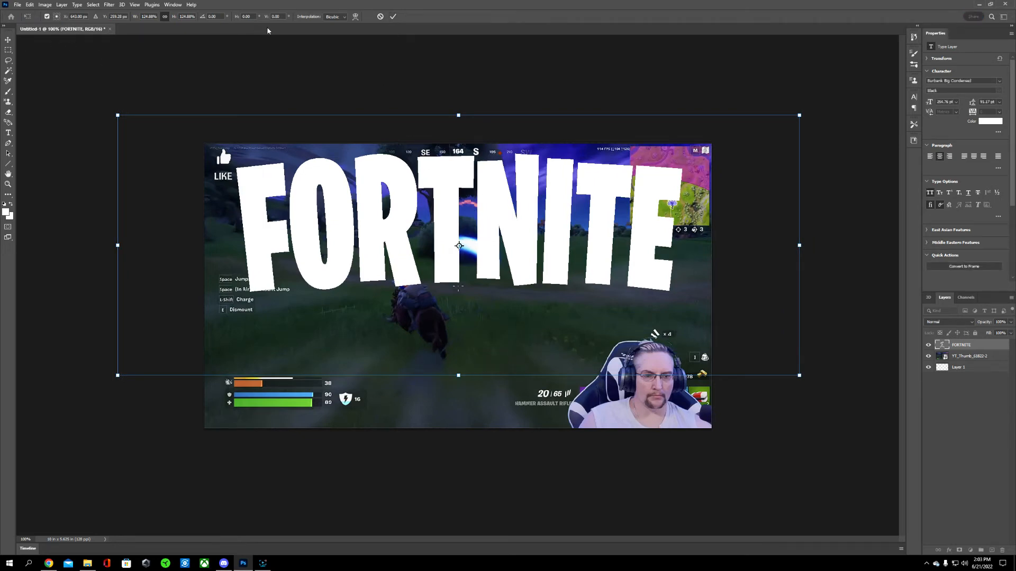
pyautogui.click(393, 17)
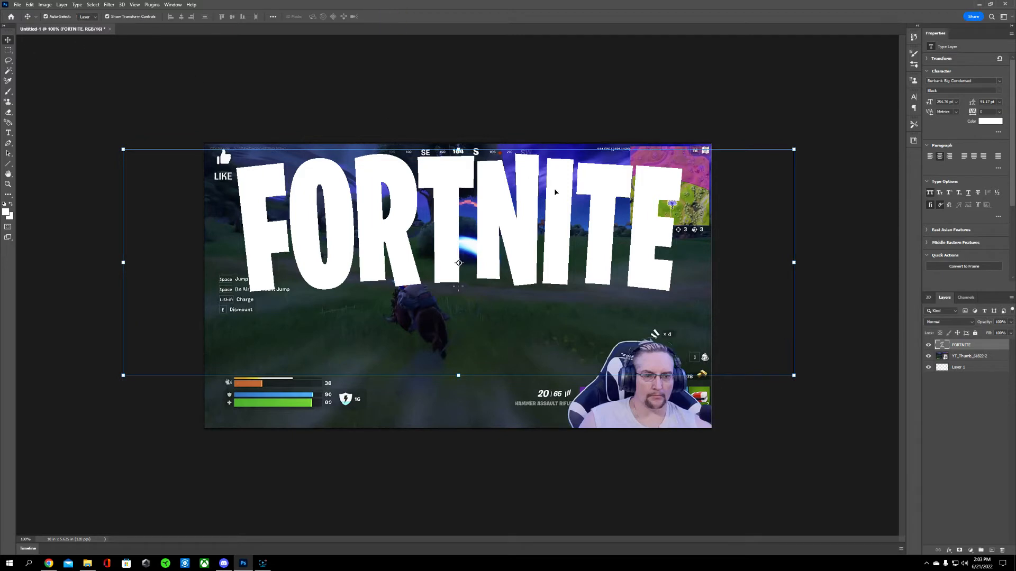
pyautogui.moveTo(492, 237); pyautogui.dragTo(491, 238)
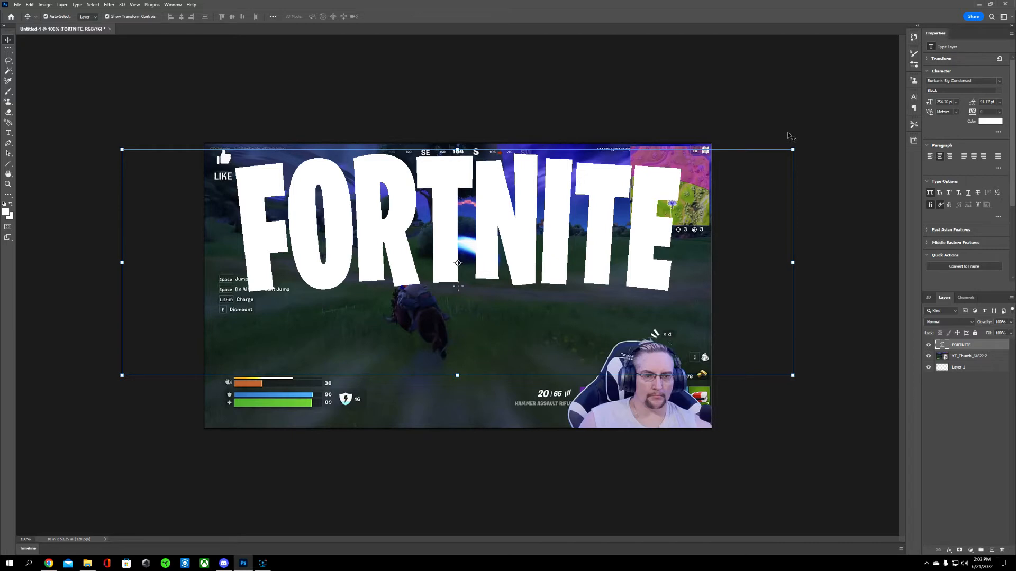
pyautogui.click(788, 131)
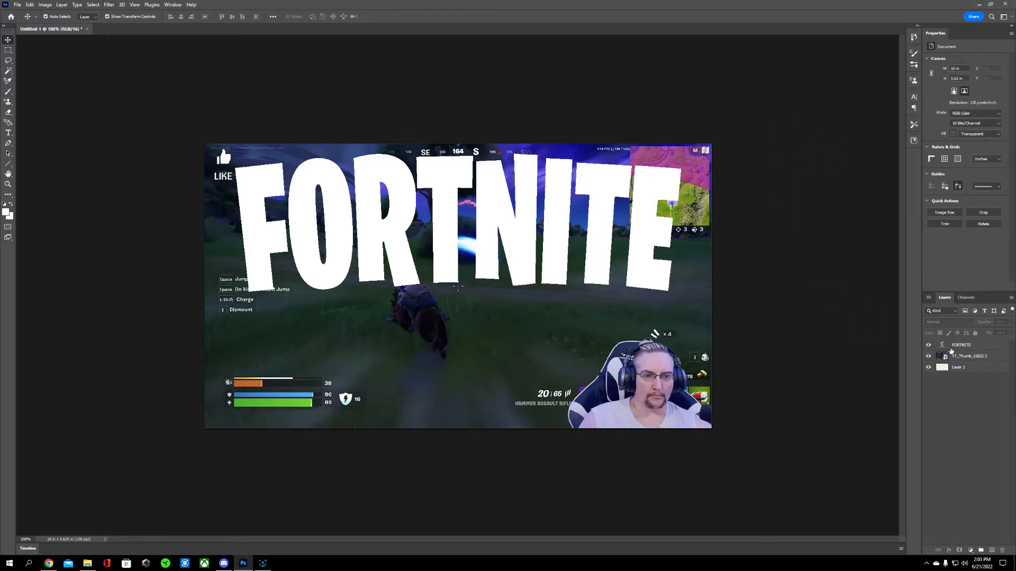
# Step: Add Bevel & Emboss and a 6 px black outside Stroke to the FORTNITE layer's blending options
pyautogui.click(960, 348)
pyautogui.rightClick(960, 348)
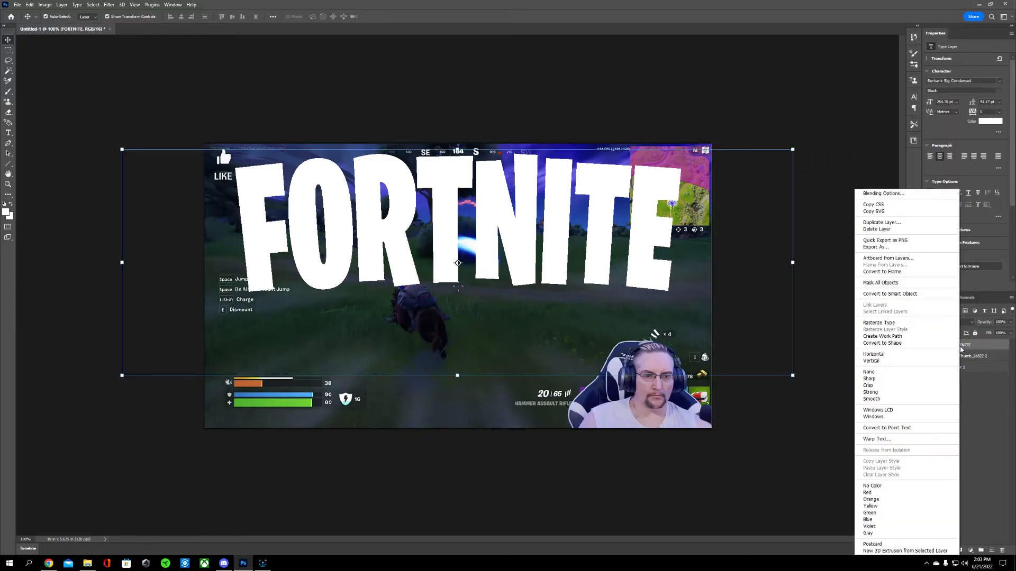
pyautogui.click(894, 193)
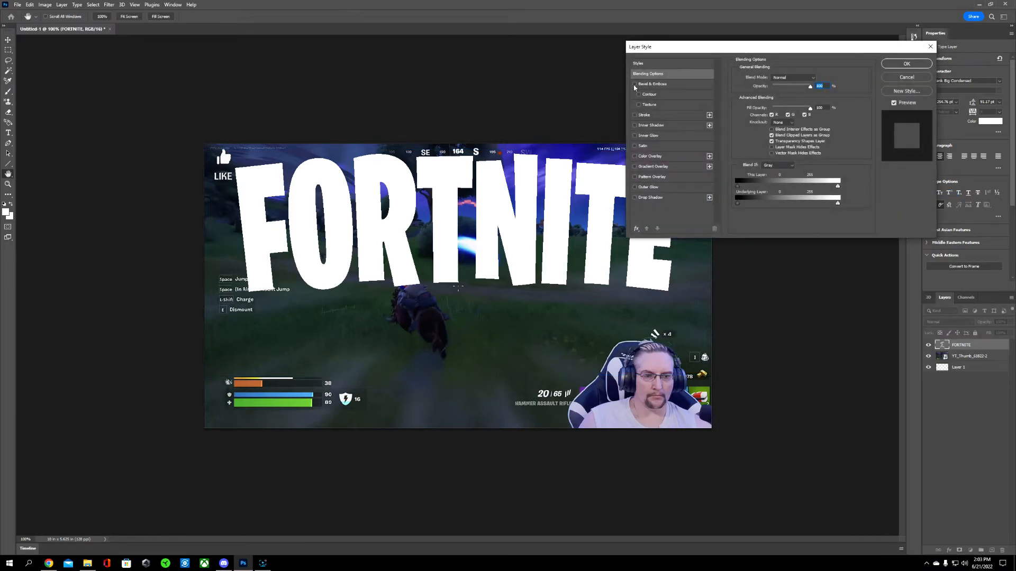
pyautogui.click(635, 84)
pyautogui.moveTo(733, 51); pyautogui.dragTo(808, 47)
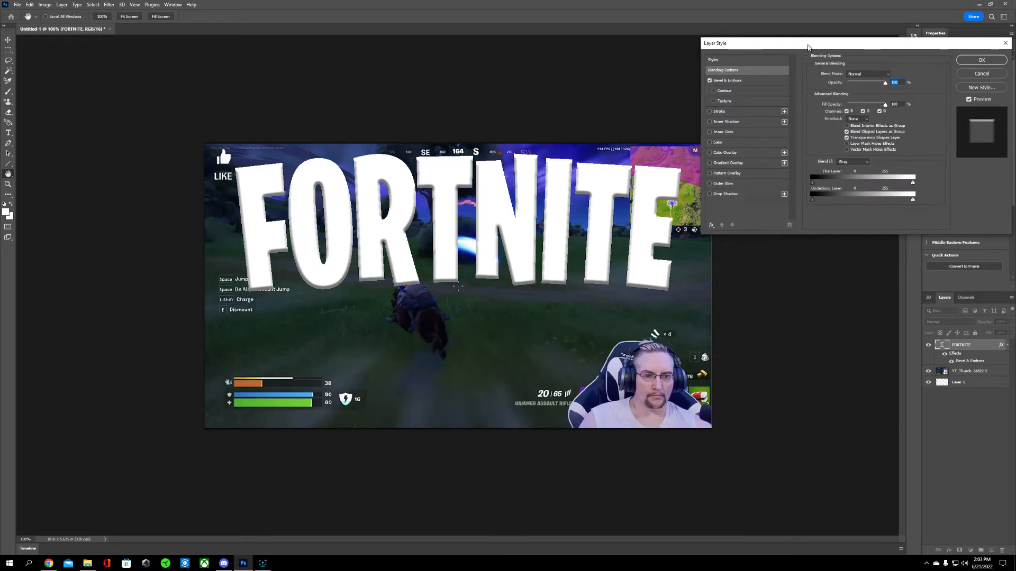
pyautogui.click(757, 80)
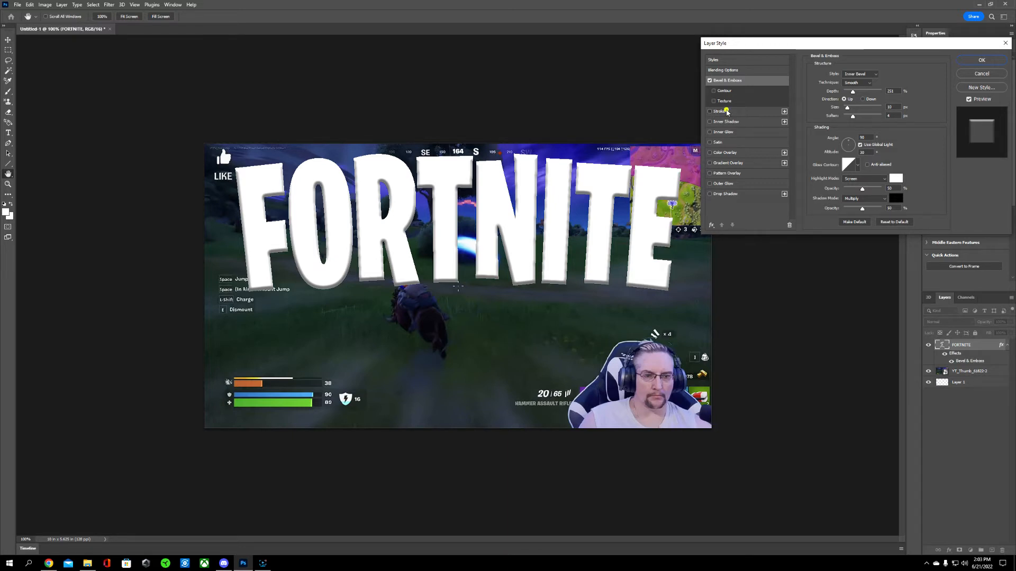
pyautogui.click(727, 111)
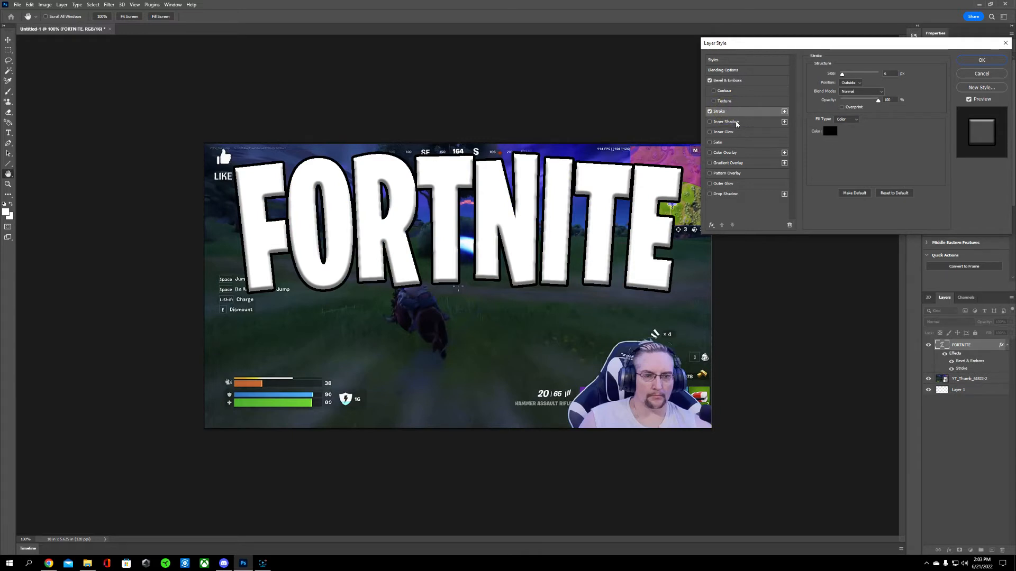
# Step: Add an Inner Shadow to the FORTNITE text and an Inner Glow in solid red (ff0000)
pyautogui.click(737, 122)
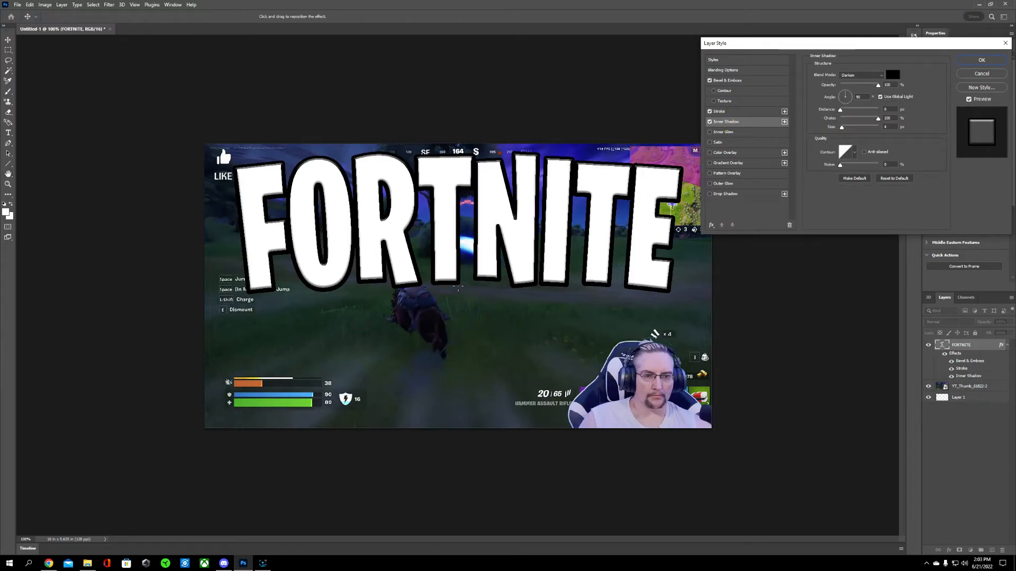
pyautogui.click(728, 134)
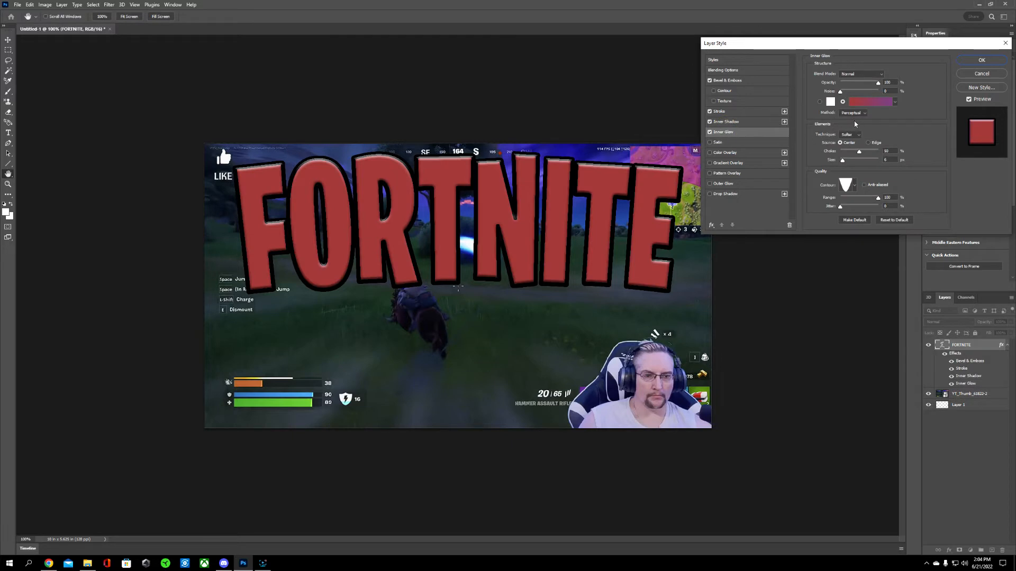
pyautogui.click(820, 102)
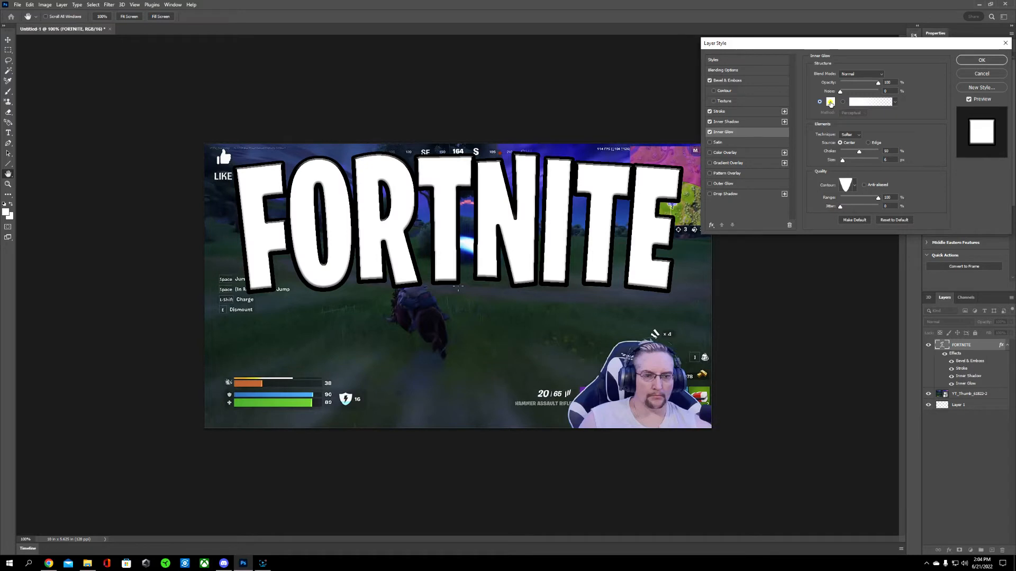
pyautogui.click(830, 102)
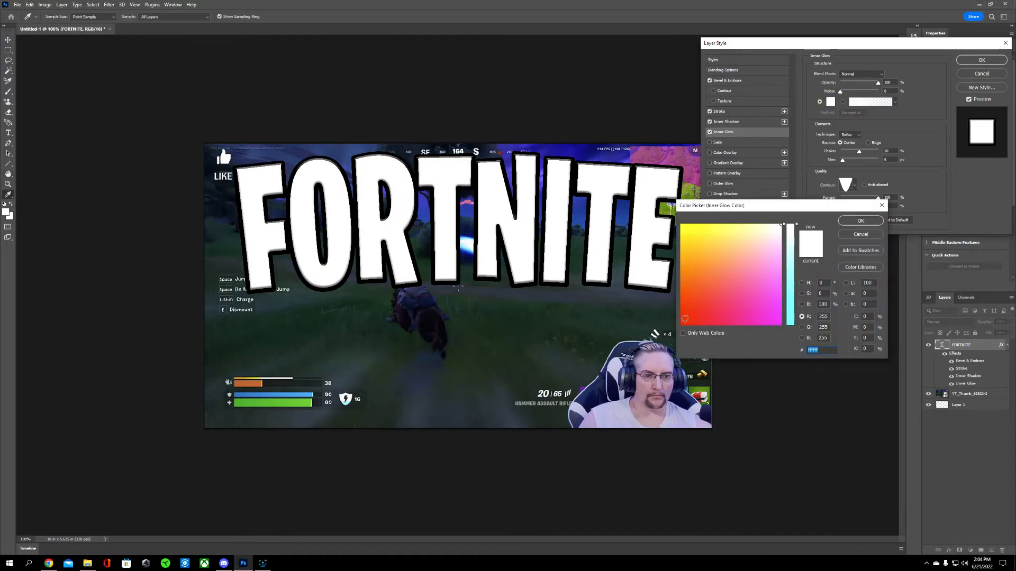
pyautogui.click(682, 323)
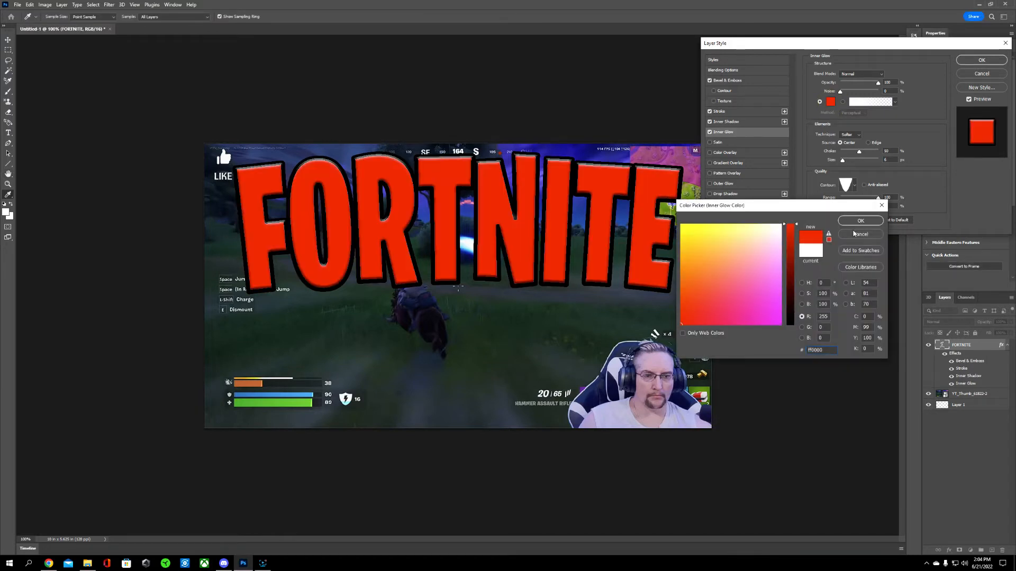
pyautogui.click(857, 222)
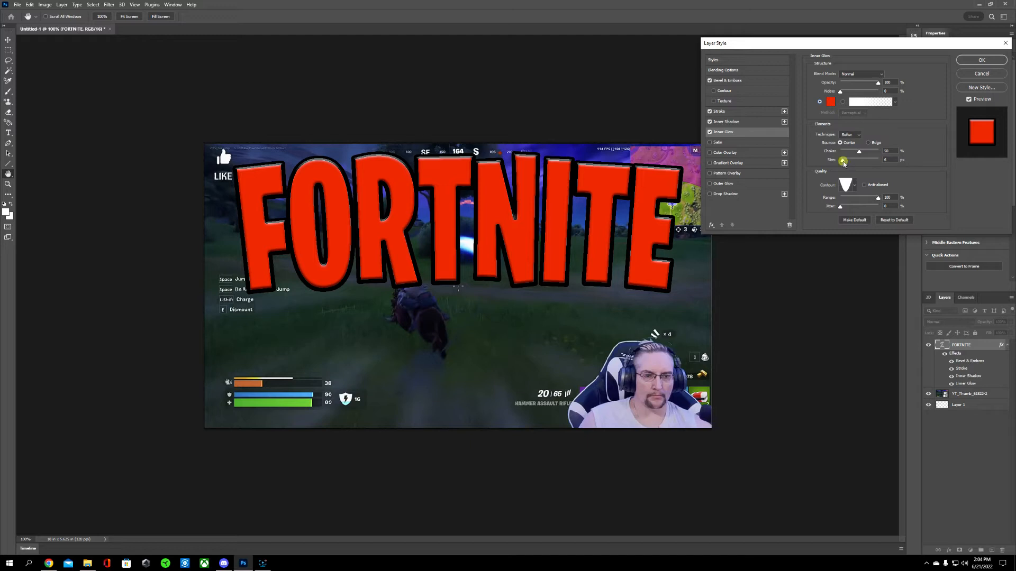
# Step: Enlarge the red Inner Glow of the FORTNITE text, add a white Outer Glow with 100% spread, and apply the layer style
pyautogui.moveTo(843, 164); pyautogui.dragTo(846, 163)
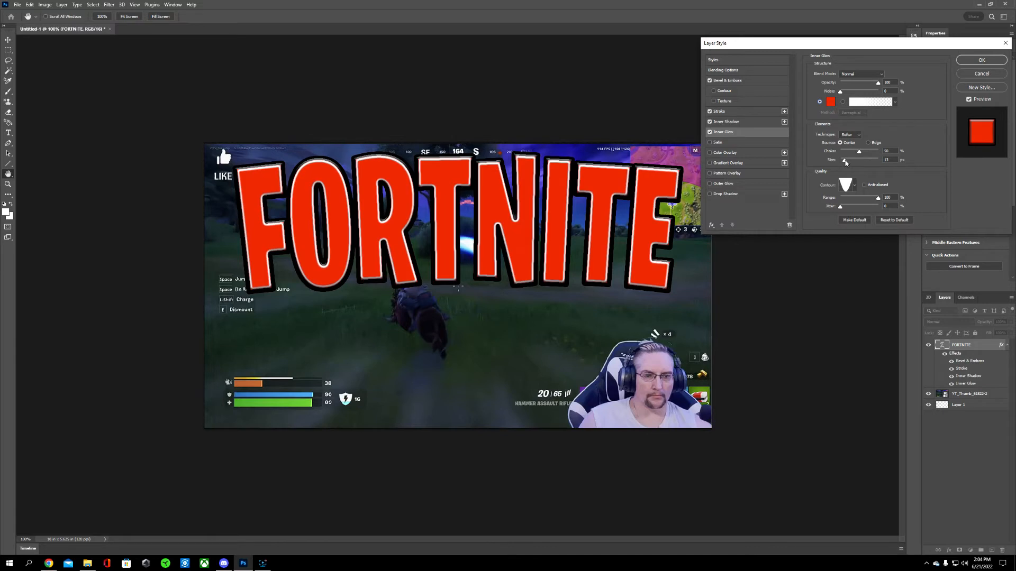
pyautogui.moveTo(846, 163); pyautogui.dragTo(847, 163)
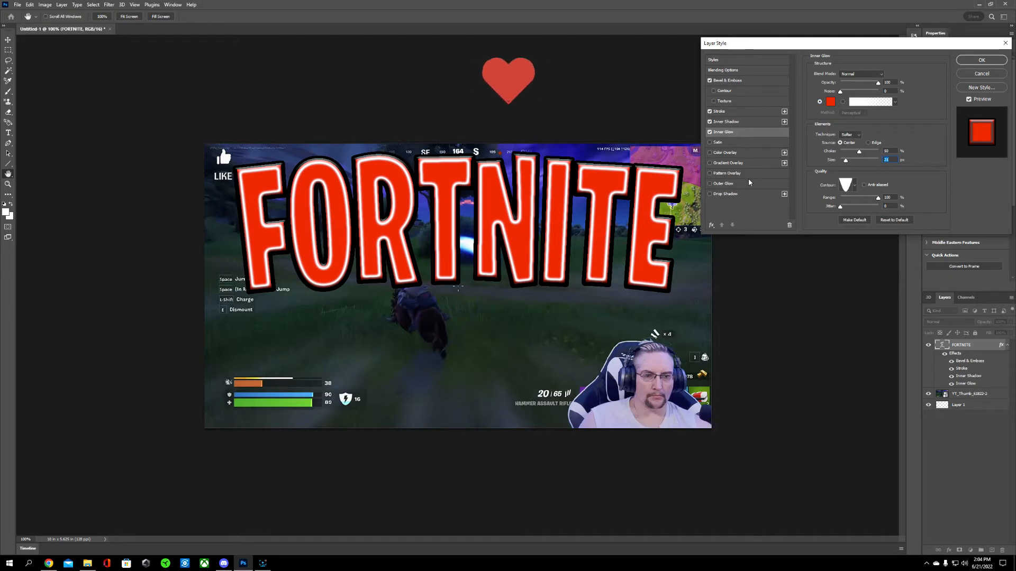
pyautogui.click(724, 184)
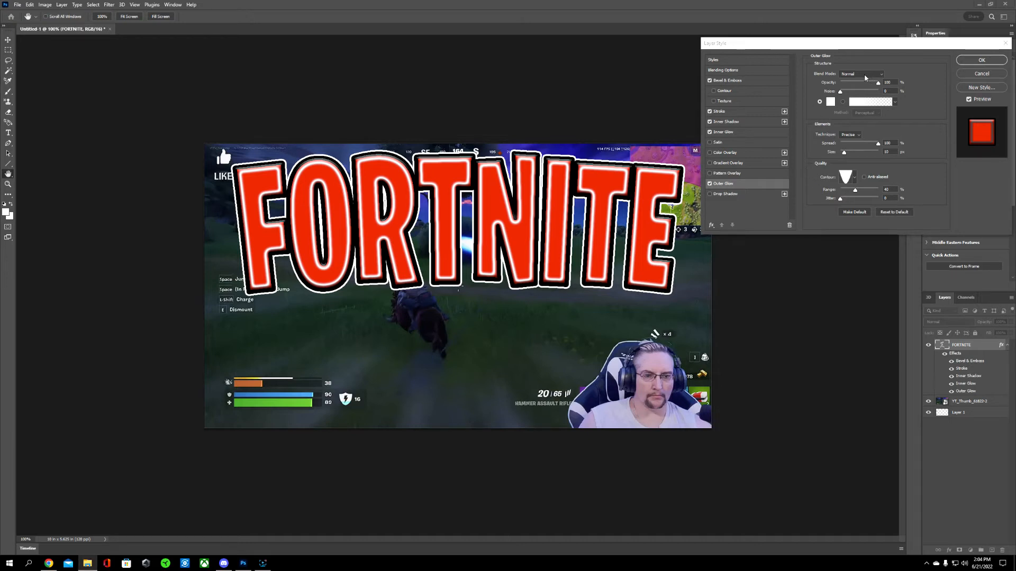
pyautogui.click(982, 63)
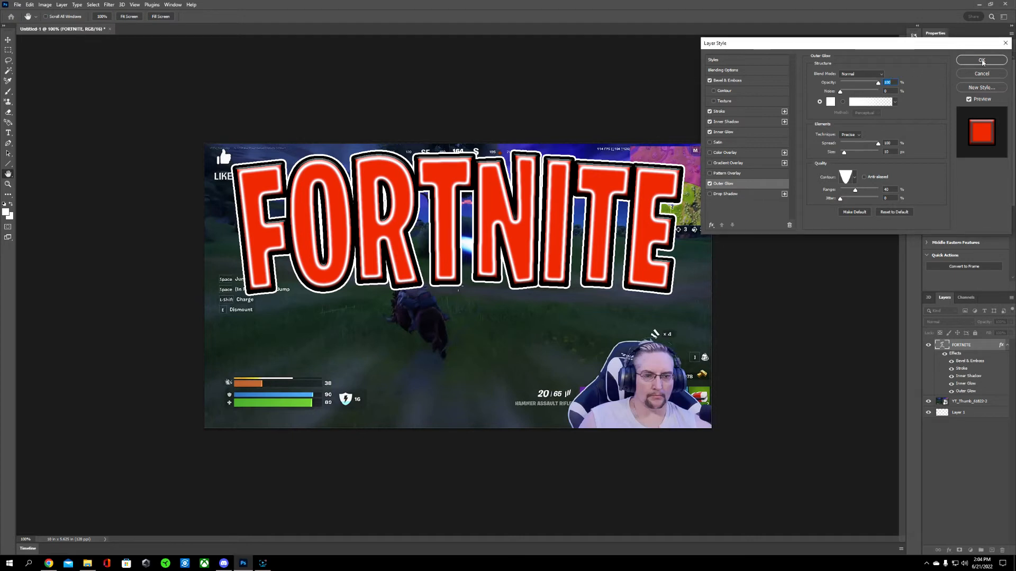
pyautogui.click(981, 61)
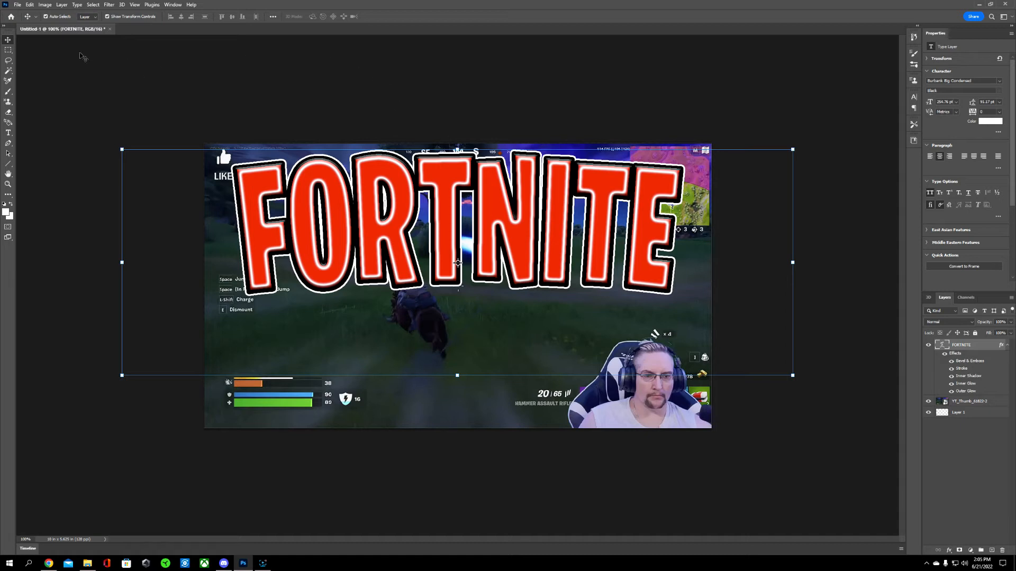
# Step: Merge all visible layers into one and add a new blank layer above it
pyautogui.click(62, 5)
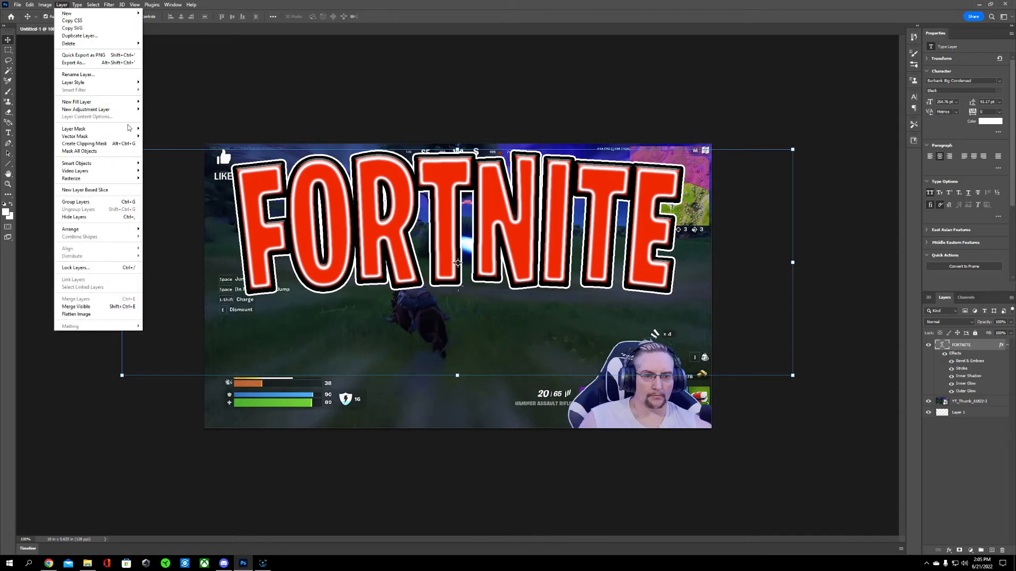
pyautogui.click(119, 307)
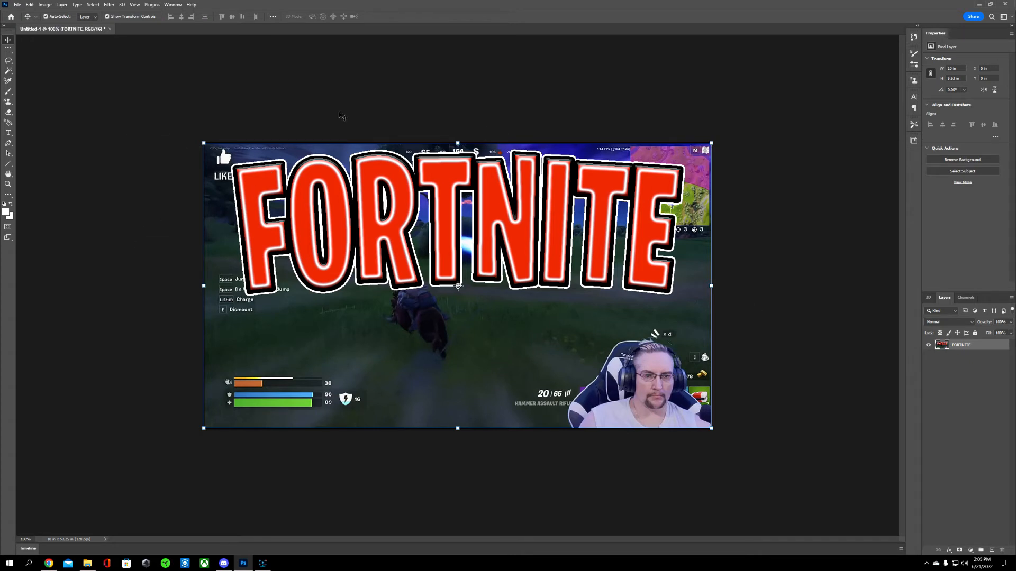
pyautogui.click(65, 6)
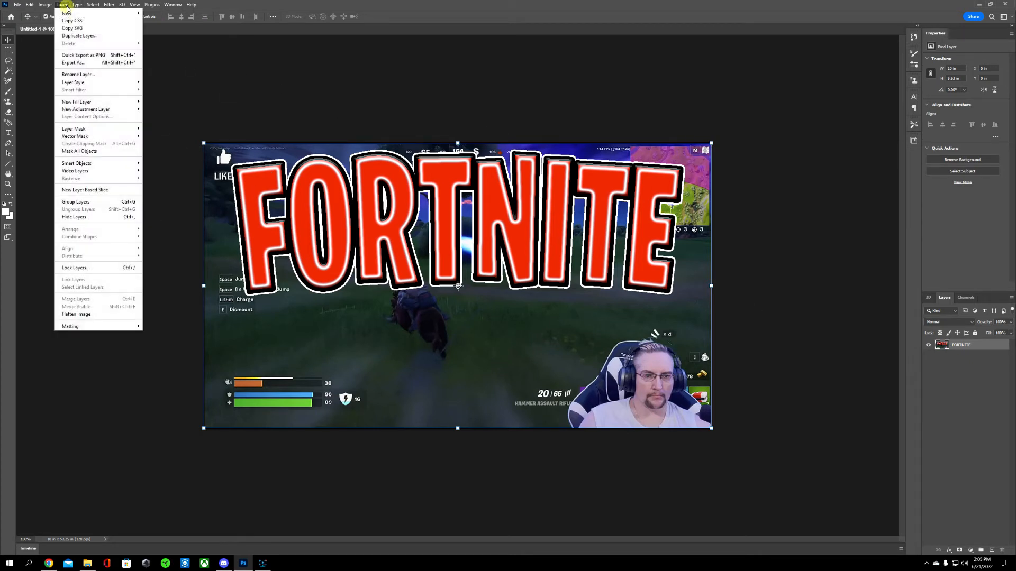
pyautogui.moveTo(100, 14)
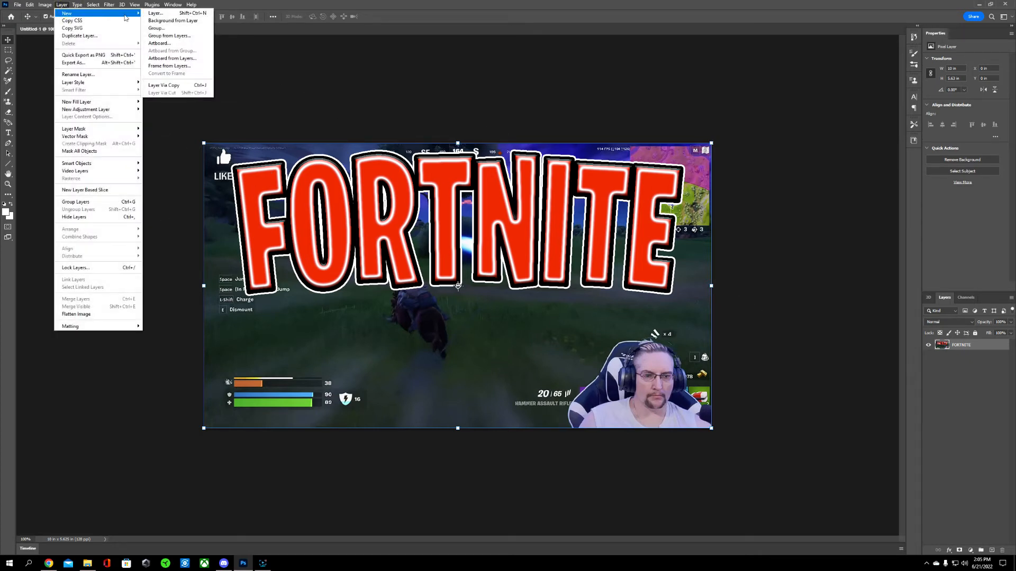
pyautogui.click(154, 14)
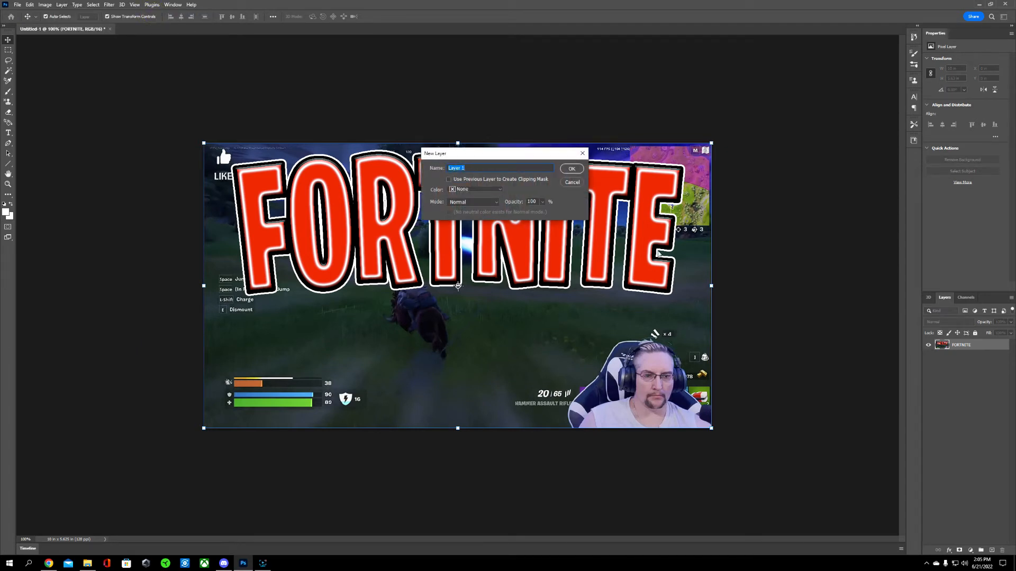
pyautogui.click(571, 169)
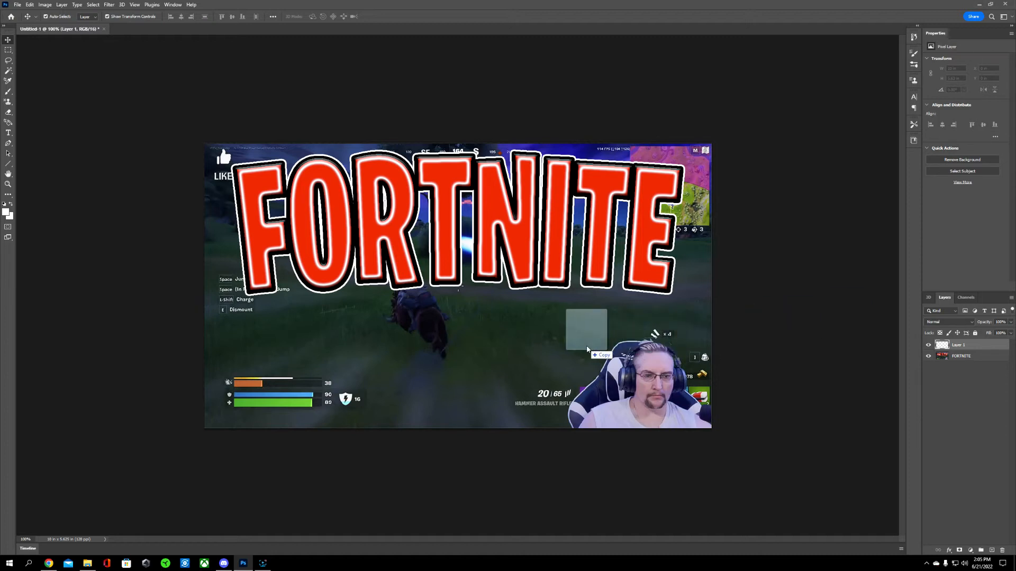
# Step: Place the FN-Snap-XPBG-DanceMonkey figure, scaled to about 39%, at the lower centre of the canvas in front of the title
pyautogui.hotkey('ctrl', 't')
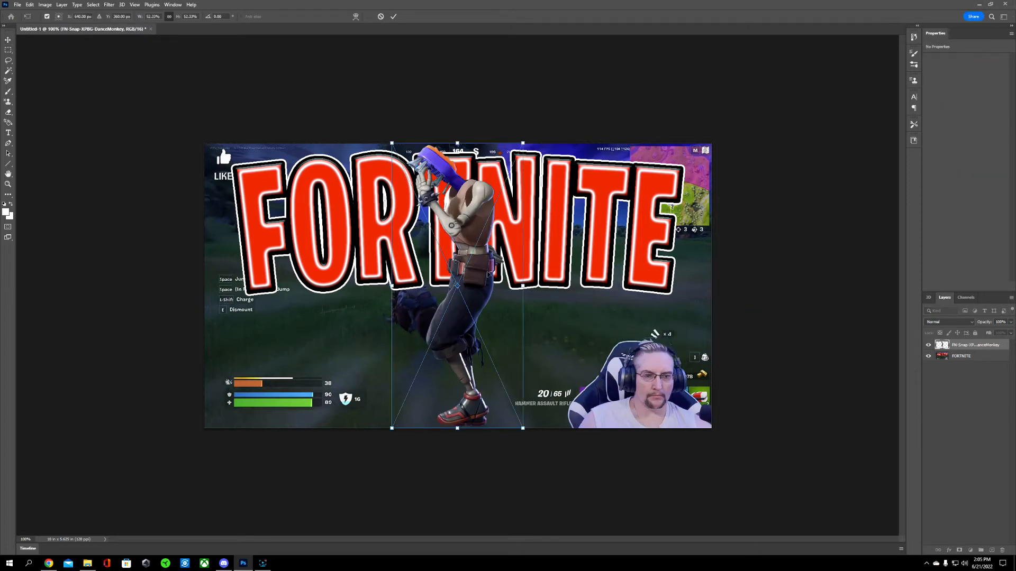
pyautogui.moveTo(475, 276)
pyautogui.mouseDown()
pyautogui.moveTo(511, 277)
pyautogui.moveTo(489, 267)
pyautogui.mouseUp()
pyautogui.moveTo(527, 139); pyautogui.dragTo(492, 212)
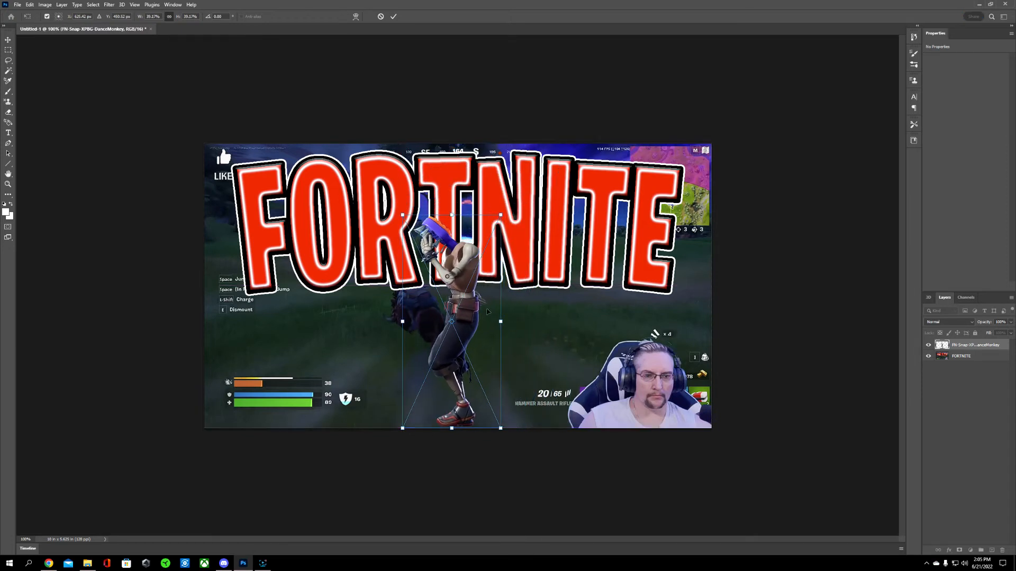
pyautogui.moveTo(463, 312)
pyautogui.mouseDown()
pyautogui.moveTo(483, 315)
pyautogui.moveTo(474, 315)
pyautogui.mouseUp()
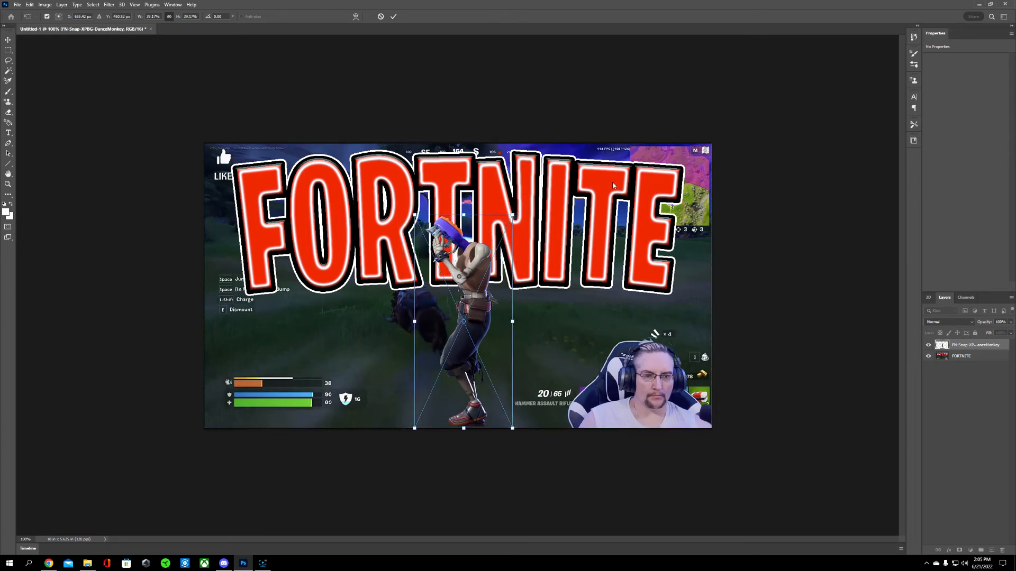
pyautogui.click(394, 17)
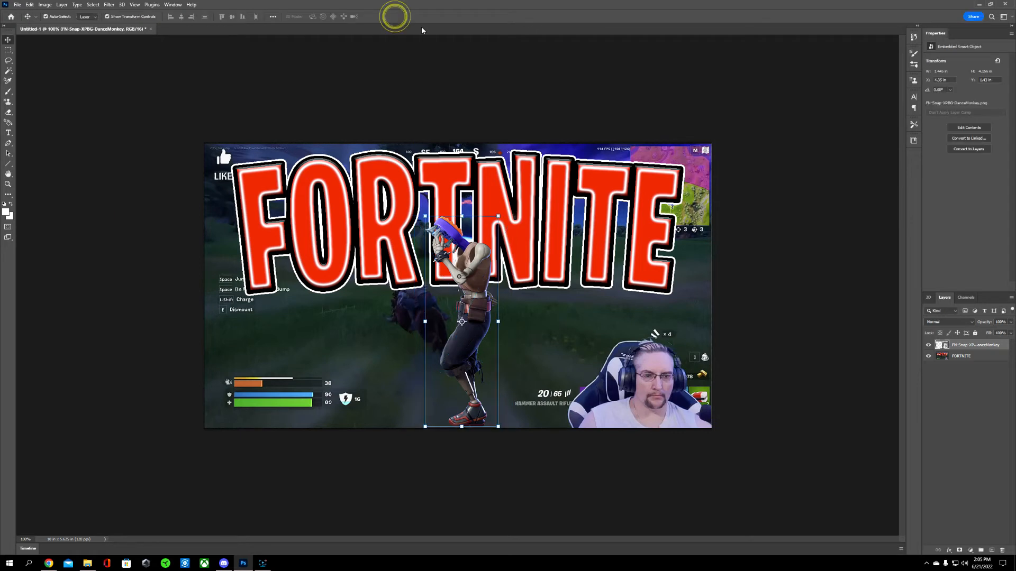
# Step: Add a new layer and place the FN-Snap-XPBG-DiscoFever figure, scaled to about 35%, in the canvas's lower-right corner
pyautogui.click(64, 6)
pyautogui.moveTo(71, 13)
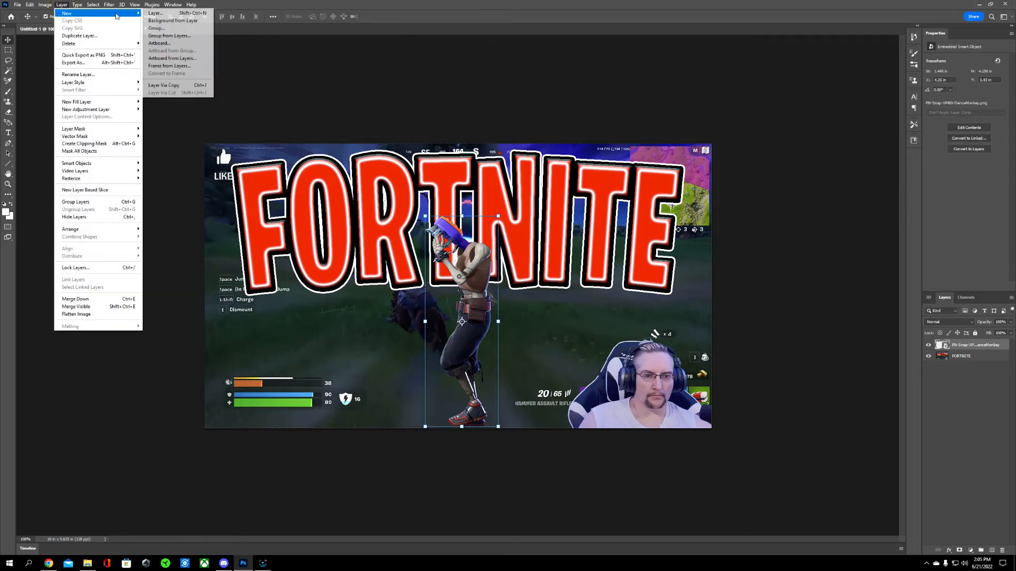
pyautogui.click(149, 14)
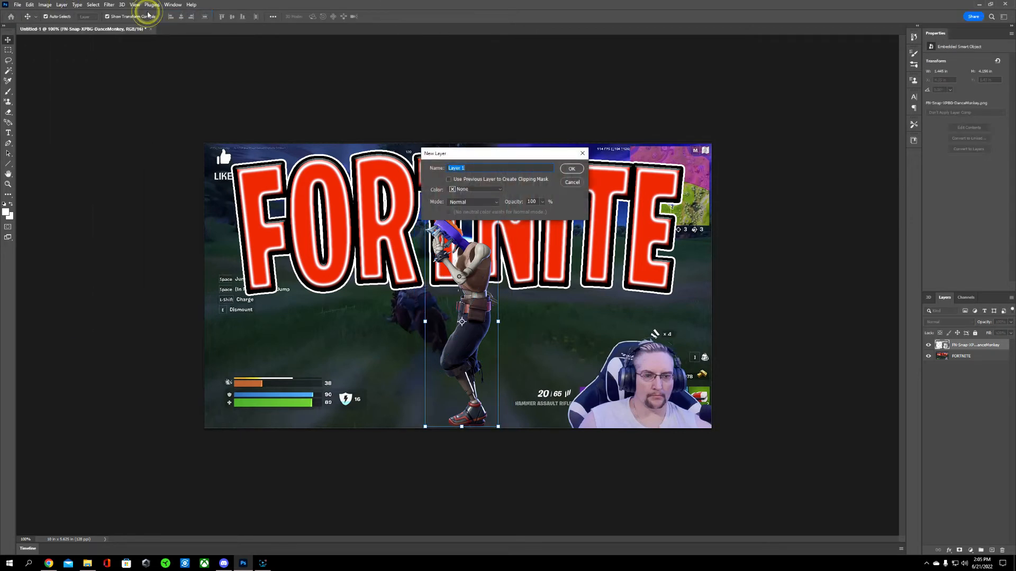
pyautogui.click(572, 169)
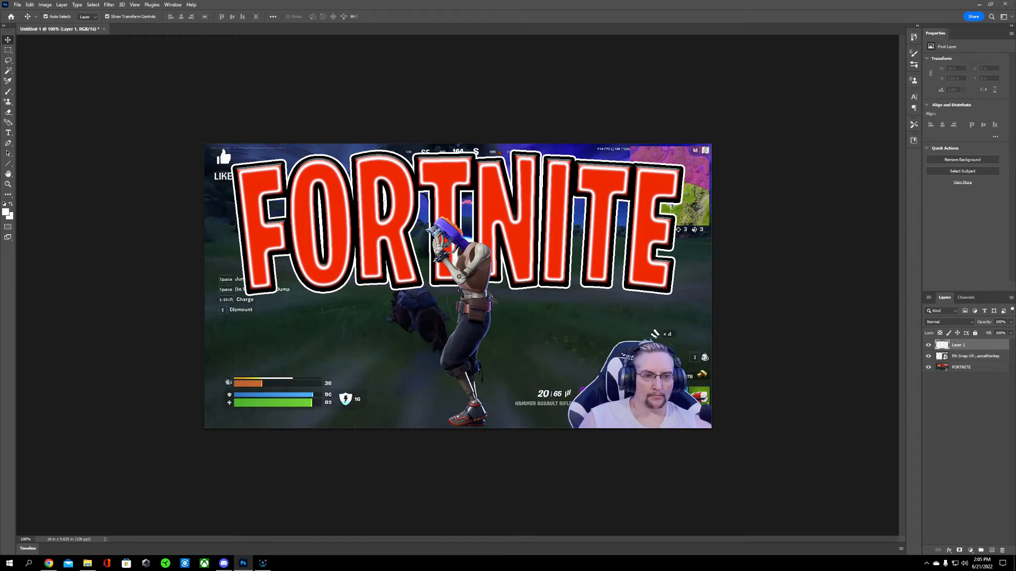
pyautogui.moveTo(1015, 307); pyautogui.dragTo(545, 330)
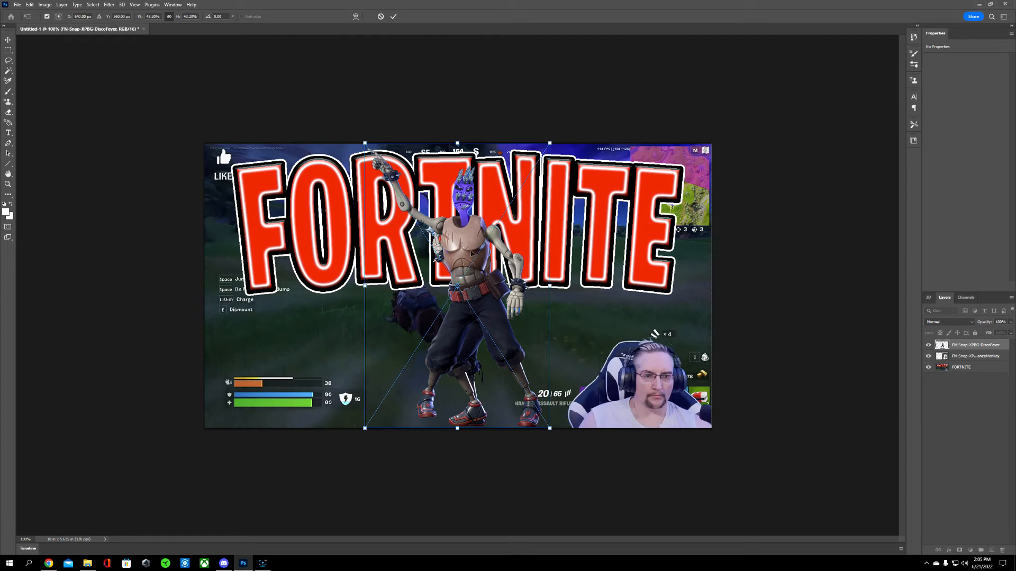
pyautogui.moveTo(468, 245); pyautogui.dragTo(633, 247)
pyautogui.moveTo(712, 144); pyautogui.dragTo(672, 192)
pyautogui.moveTo(623, 323); pyautogui.dragTo(658, 316)
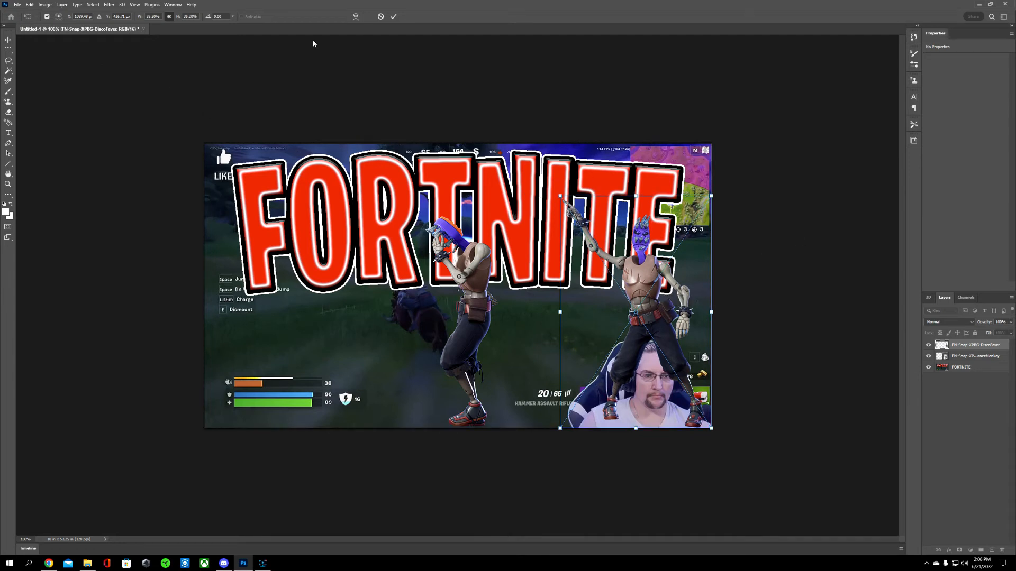
pyautogui.click(394, 17)
# Step: Add a new layer and place the FN-Snap-XPBG-HandsUp figure, scaled to about 61%, in the canvas's lower-left corner
pyautogui.click(63, 6)
pyautogui.moveTo(68, 13)
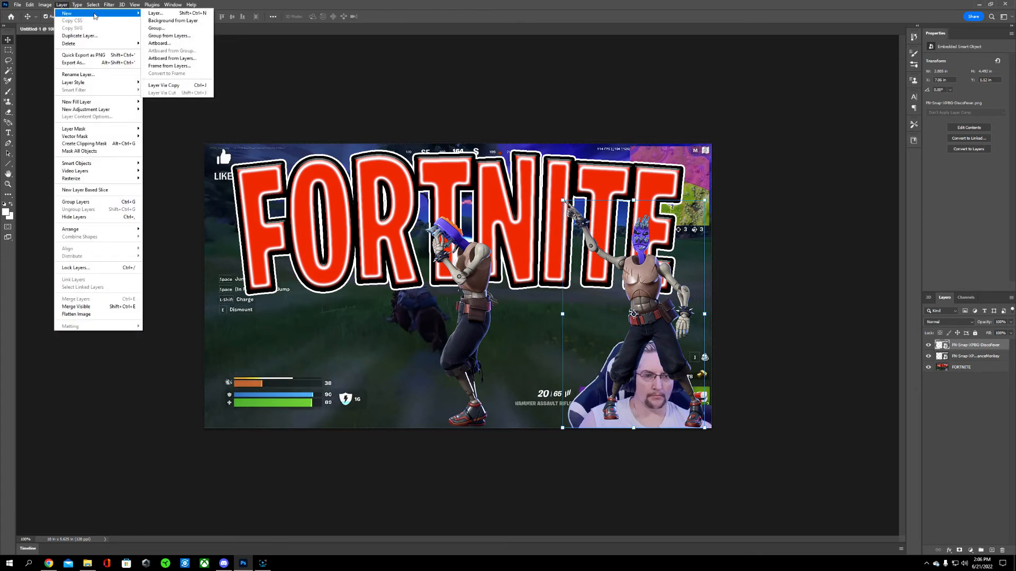
pyautogui.click(151, 14)
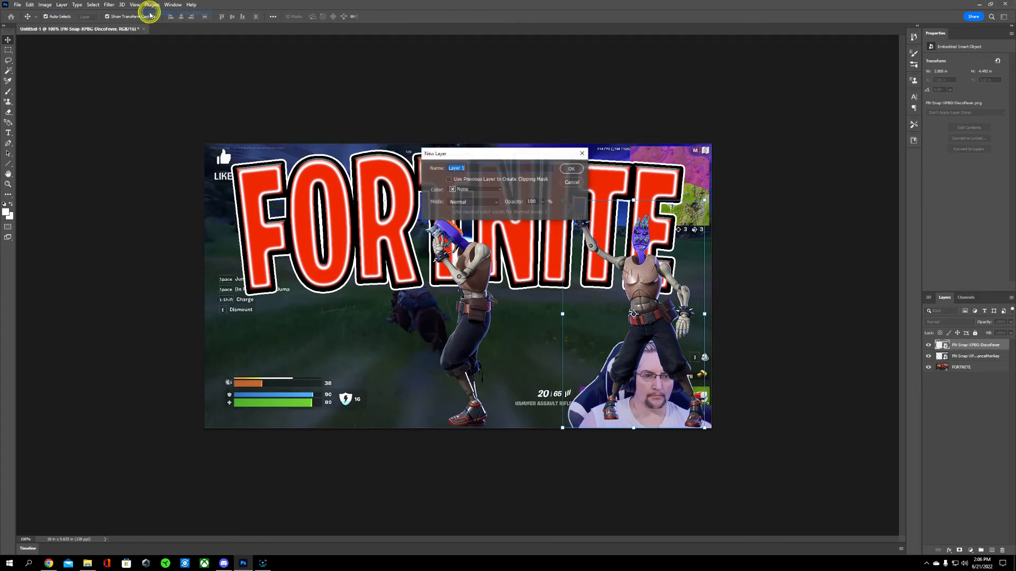
pyautogui.click(571, 168)
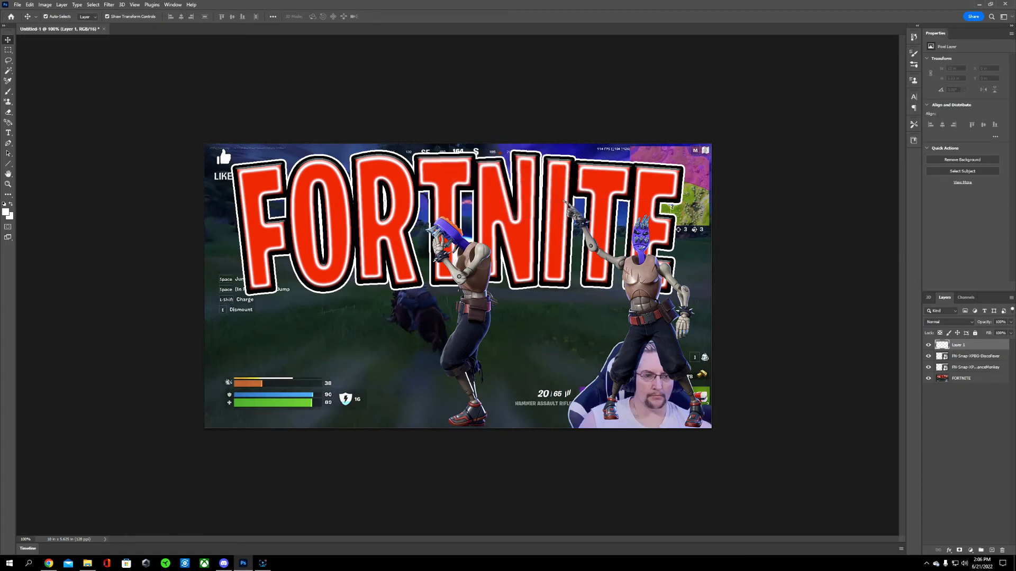
pyautogui.moveTo(839, 342); pyautogui.dragTo(478, 318)
pyautogui.moveTo(476, 261); pyautogui.dragTo(324, 262)
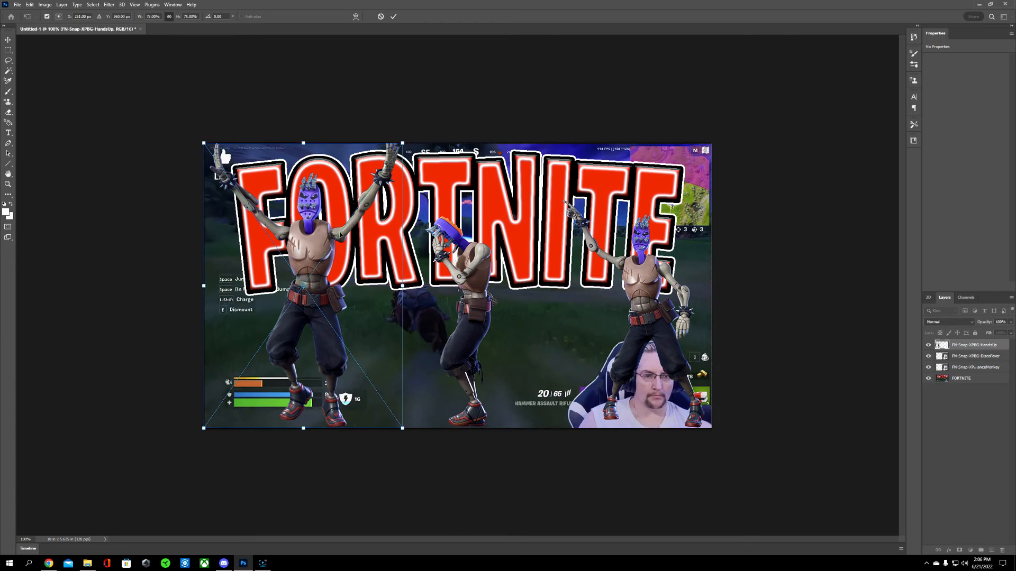
pyautogui.moveTo(403, 143); pyautogui.dragTo(366, 196)
pyautogui.moveTo(301, 320)
pyautogui.mouseDown()
pyautogui.moveTo(314, 320)
pyautogui.moveTo(300, 319)
pyautogui.mouseUp()
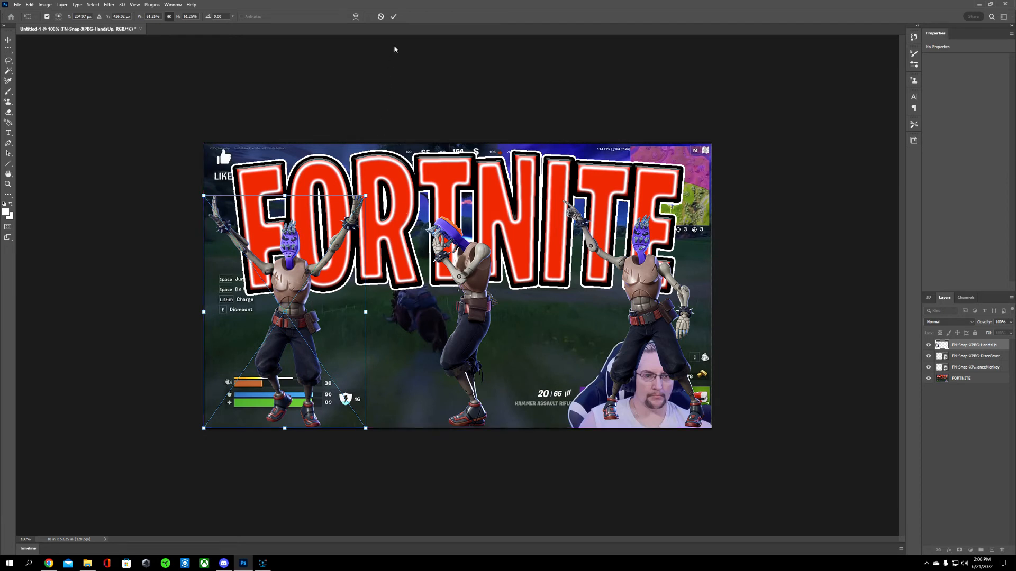
pyautogui.click(393, 16)
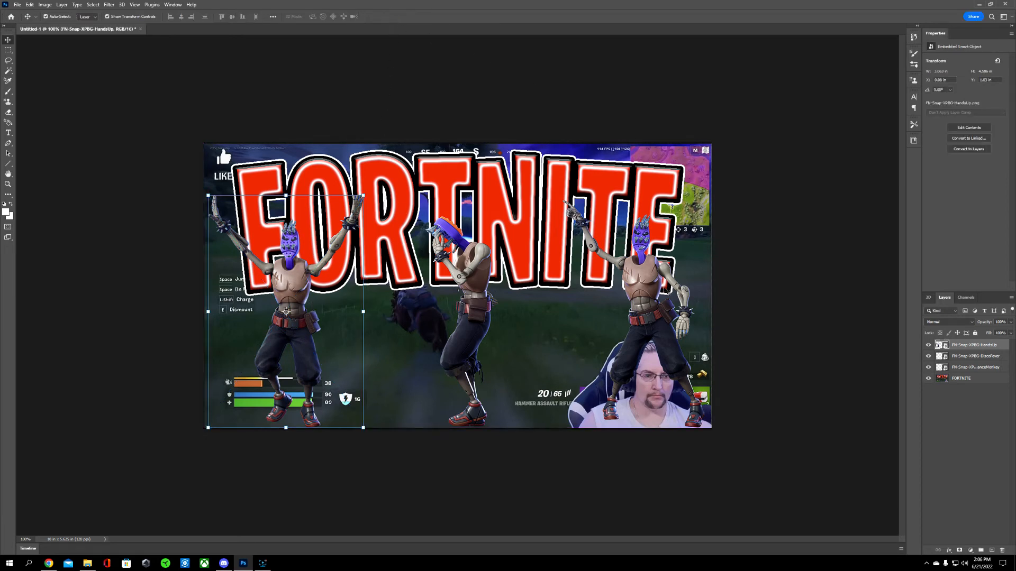
# Step: Open the layer style settings of the FN-Snap-XPBG-DanceMonkey layer
pyautogui.click(966, 369)
pyautogui.rightClick(964, 368)
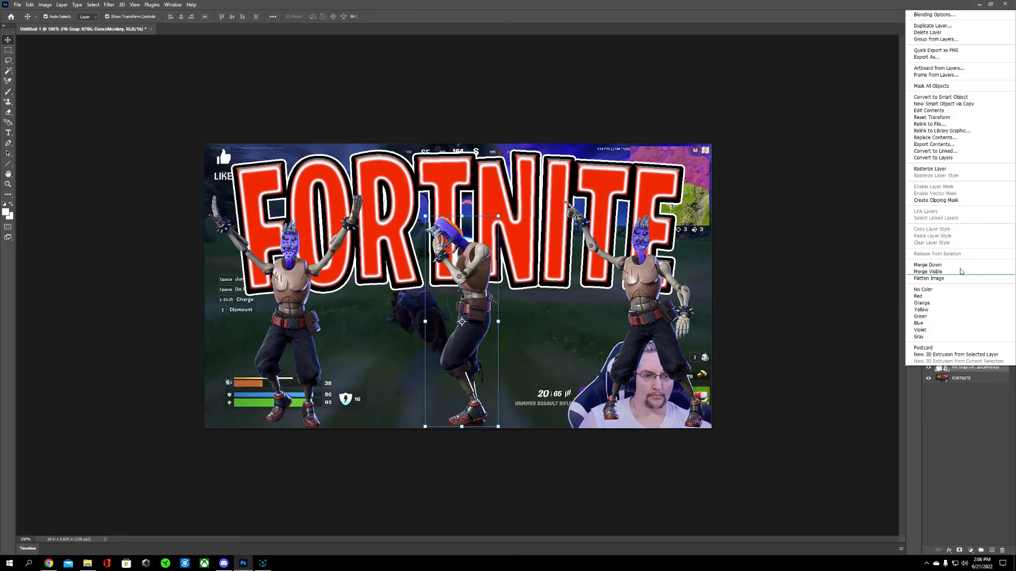
pyautogui.click(959, 15)
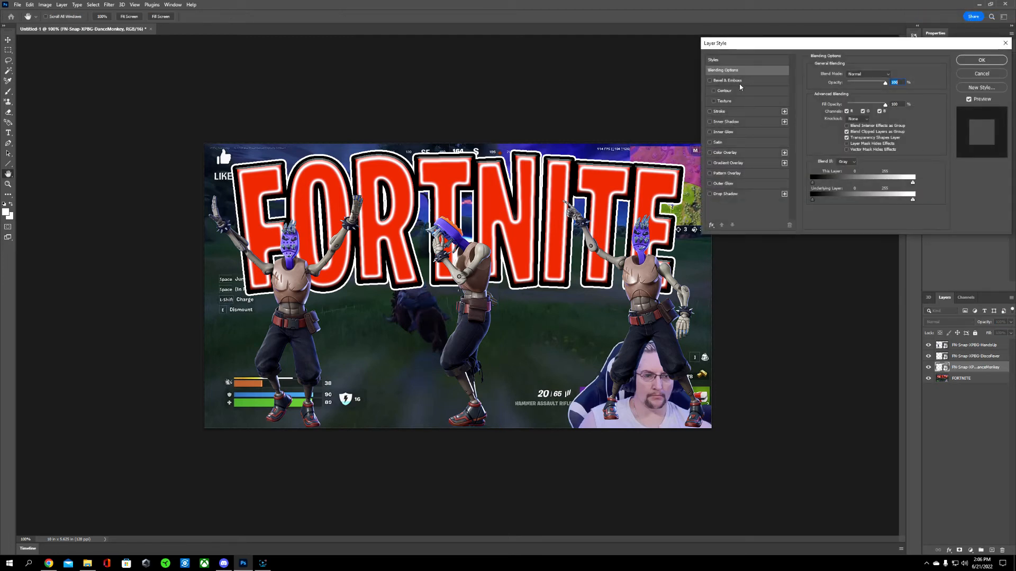
# Step: Try the Bevel & Emboss effect on the centre DanceMonkey figure, comparing the figure with and without it
pyautogui.click(738, 81)
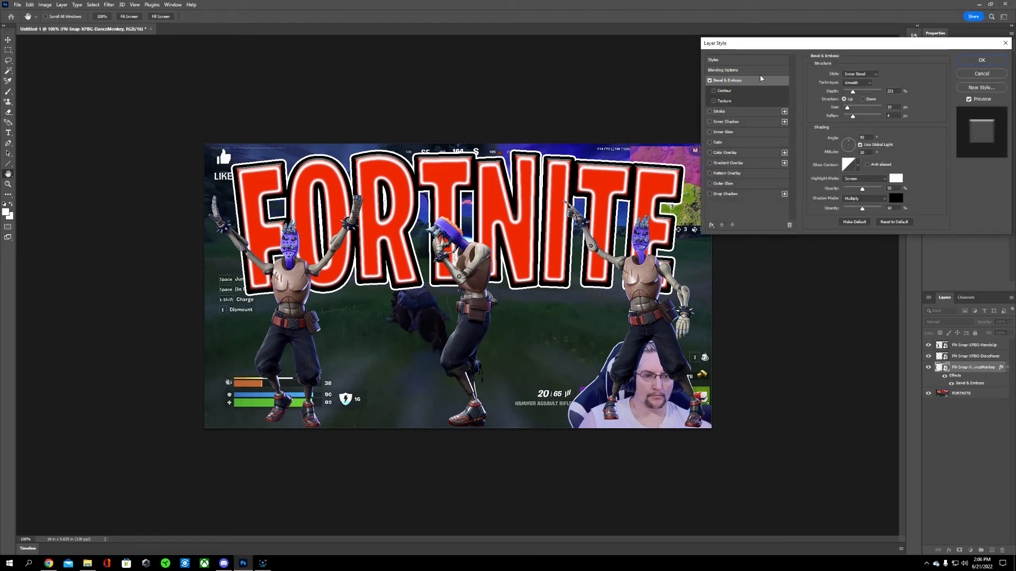
pyautogui.click(710, 81)
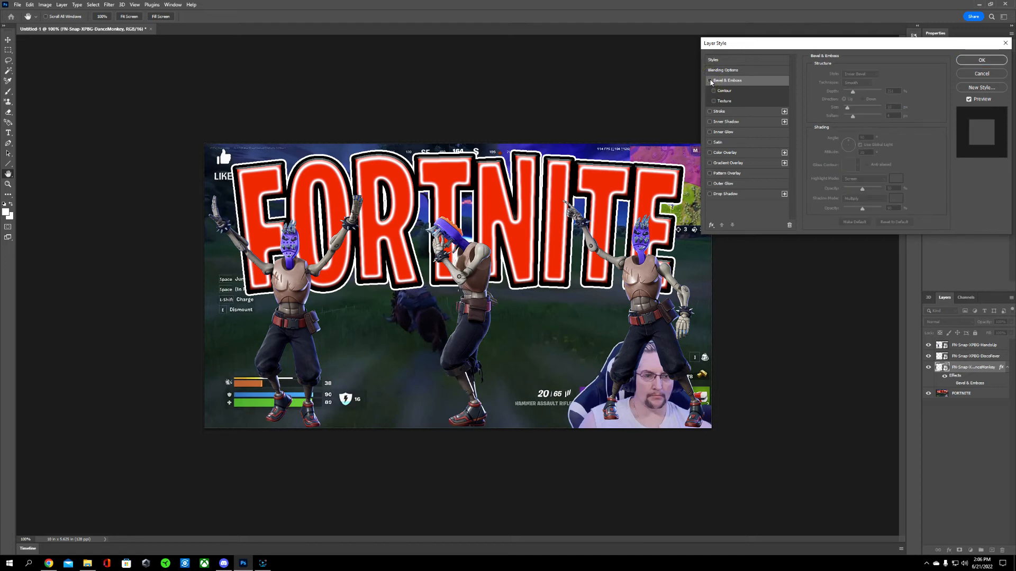
pyautogui.click(711, 81)
pyautogui.click(710, 81)
pyautogui.click(710, 81)
pyautogui.click(710, 81)
# Step: Give the centre DanceMonkey figure a black outside Stroke and a white Outer Glow
pyautogui.click(742, 113)
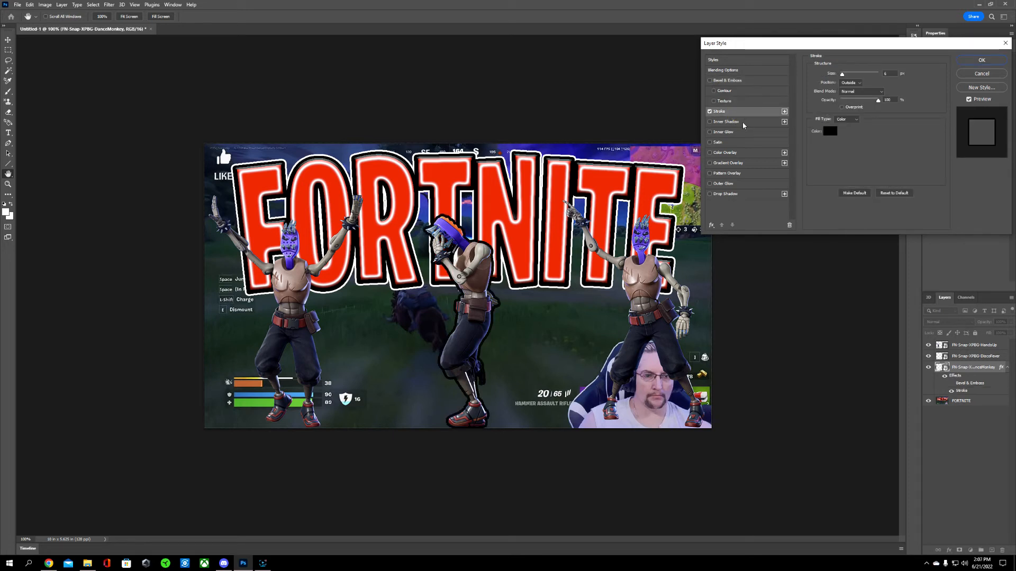
pyautogui.click(731, 184)
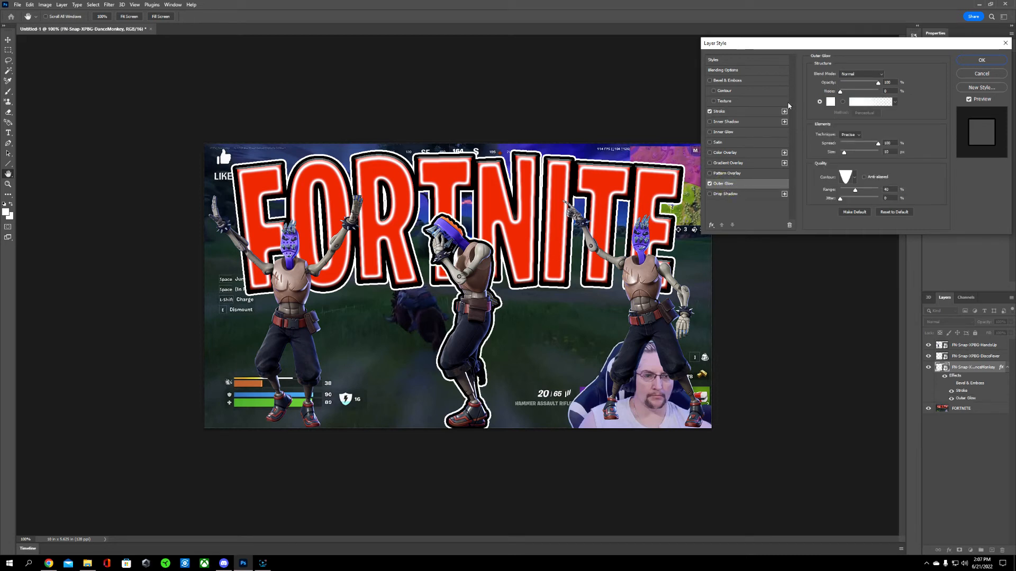
pyautogui.click(710, 121)
pyautogui.click(710, 121)
pyautogui.click(710, 133)
pyautogui.click(710, 132)
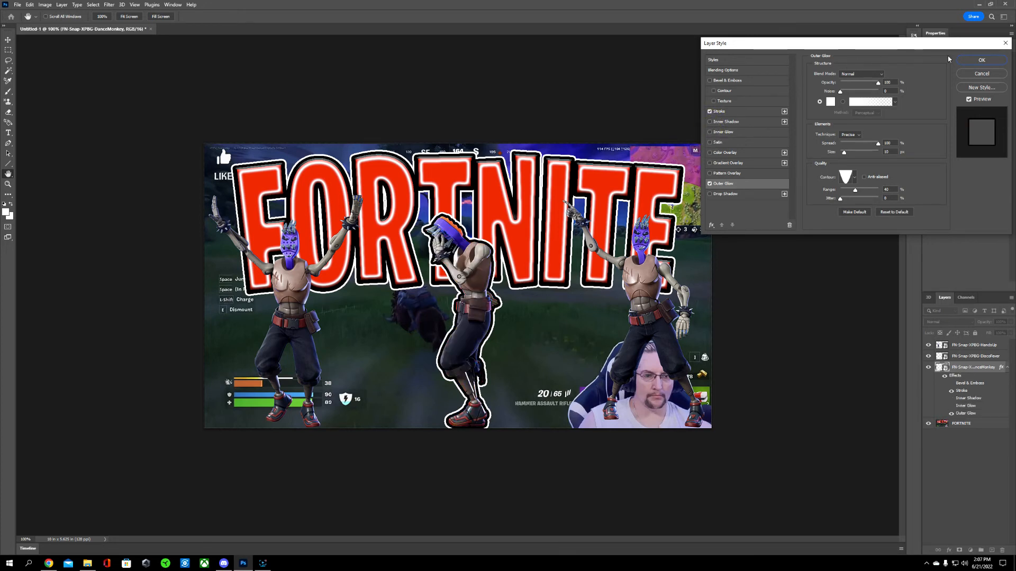
pyautogui.click(976, 61)
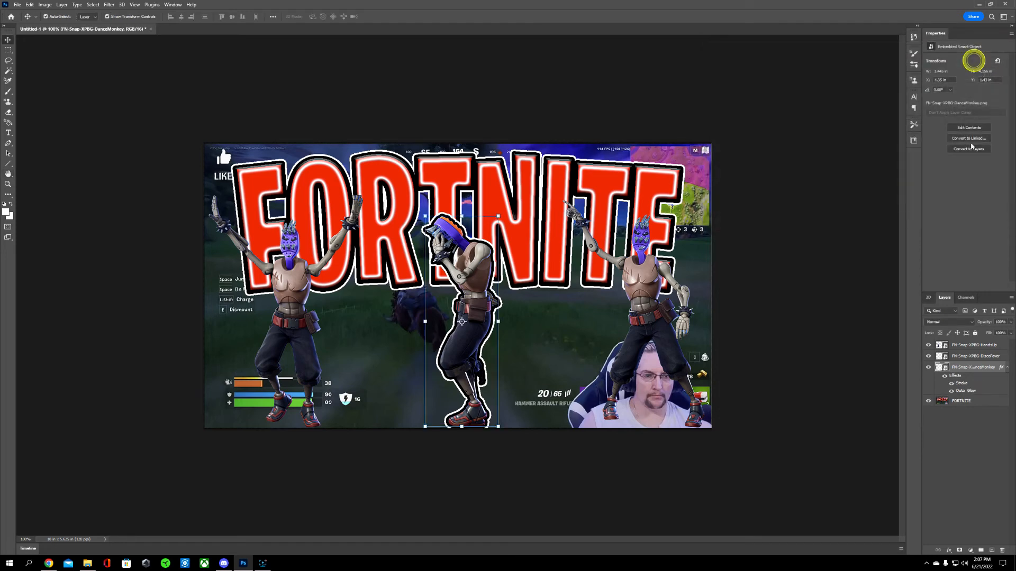
# Step: Apply the same black Stroke and white Outer Glow effects to the FN-Snap-XPBG-DiscoFever figure
pyautogui.click(964, 358)
pyautogui.rightClick(964, 358)
pyautogui.click(987, 6)
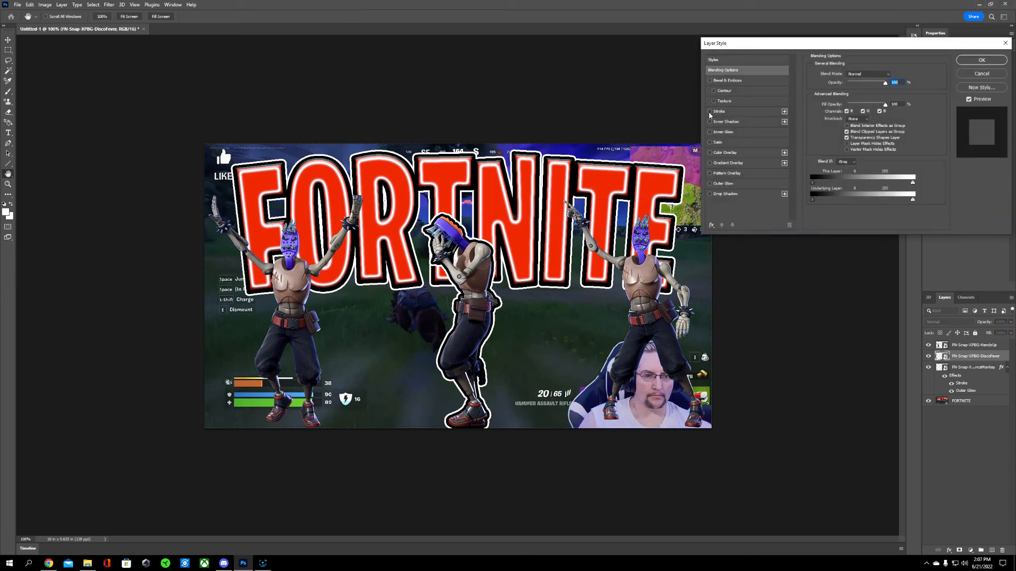
pyautogui.click(710, 111)
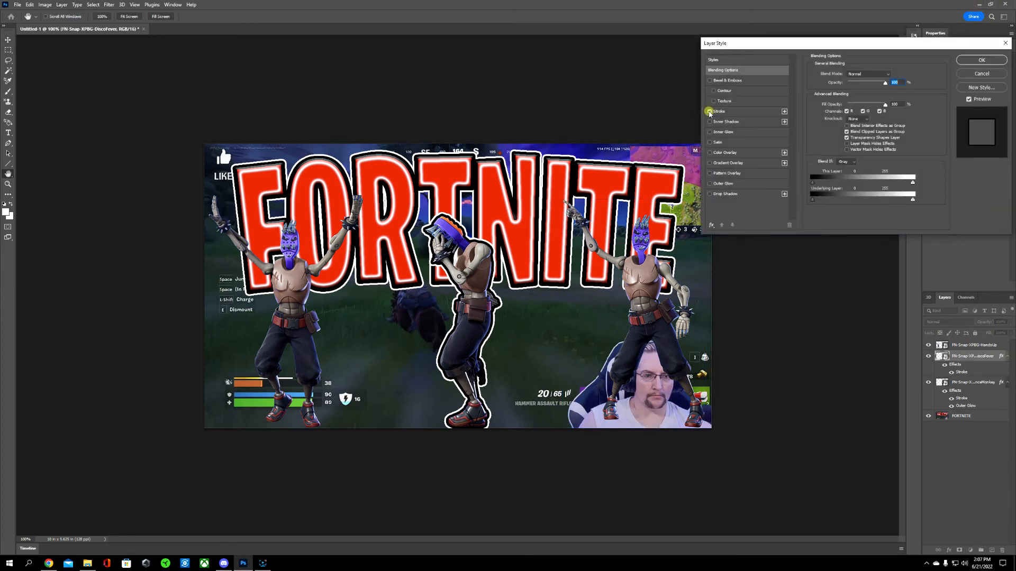
pyautogui.click(710, 184)
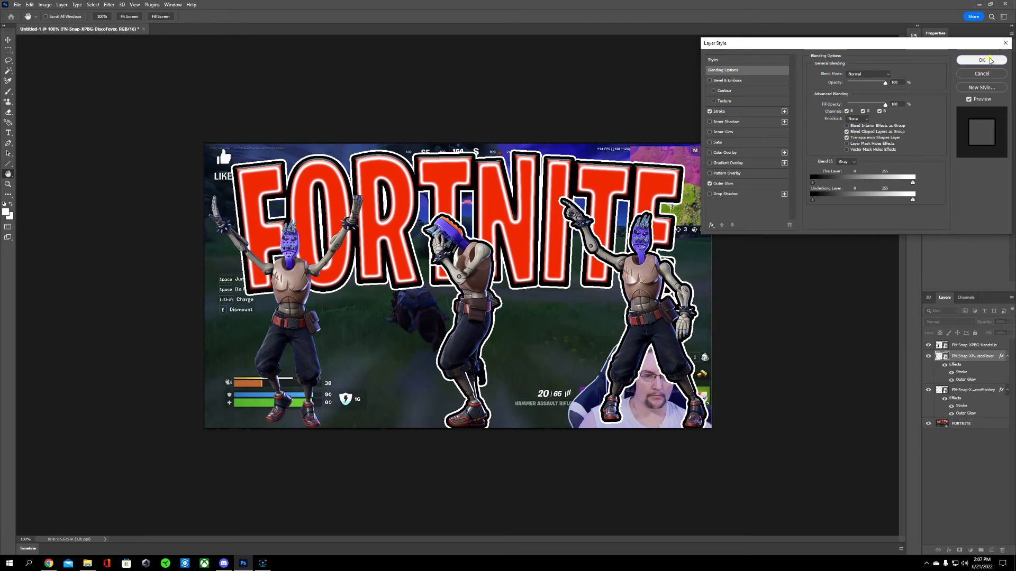
pyautogui.click(982, 60)
# Step: Apply the same black Stroke and white Outer Glow effects to the FN-Snap-XPBG-HandsUp figure
pyautogui.click(962, 345)
pyautogui.rightClick(966, 334)
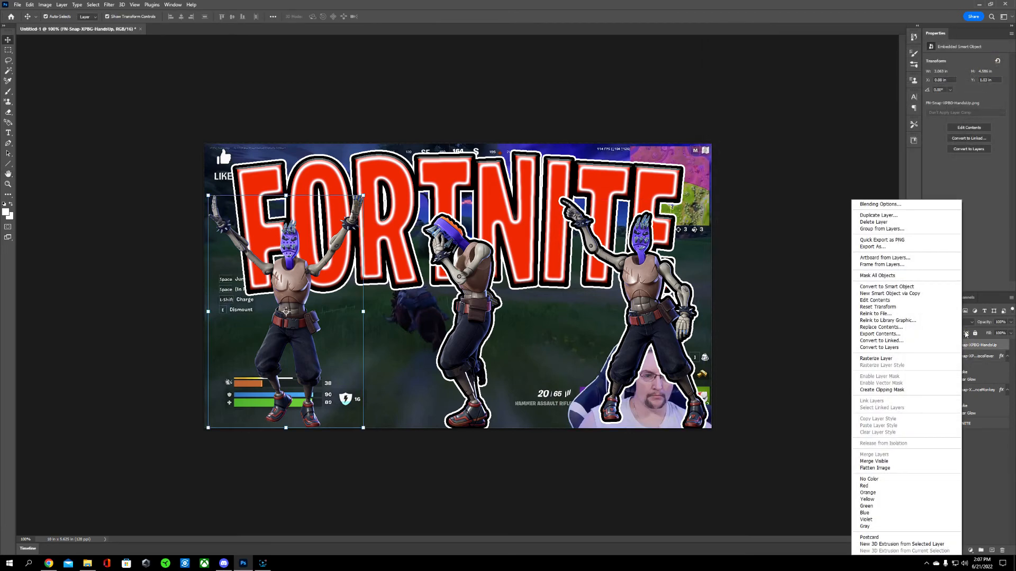
pyautogui.click(900, 205)
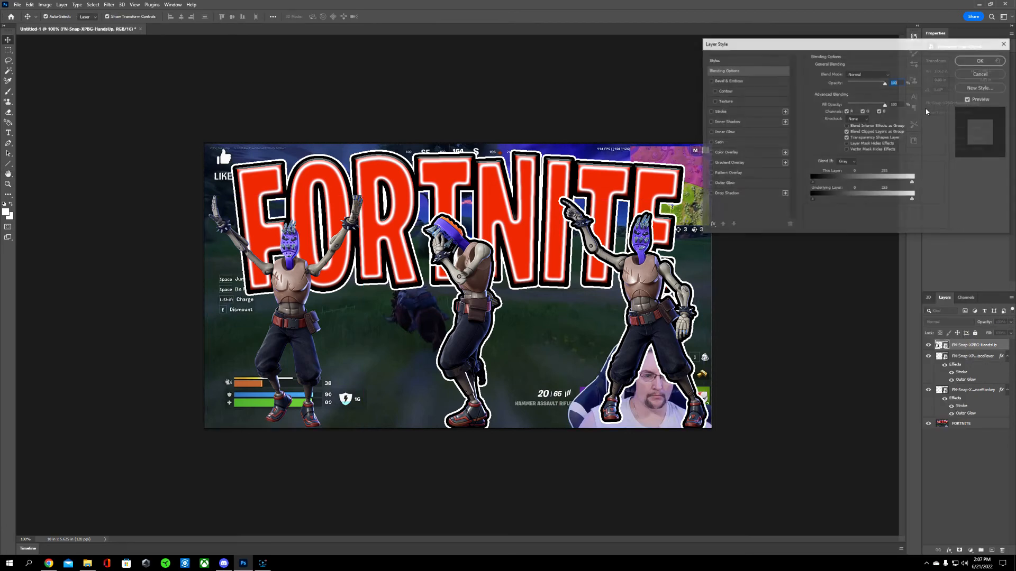
pyautogui.click(709, 111)
pyautogui.click(709, 183)
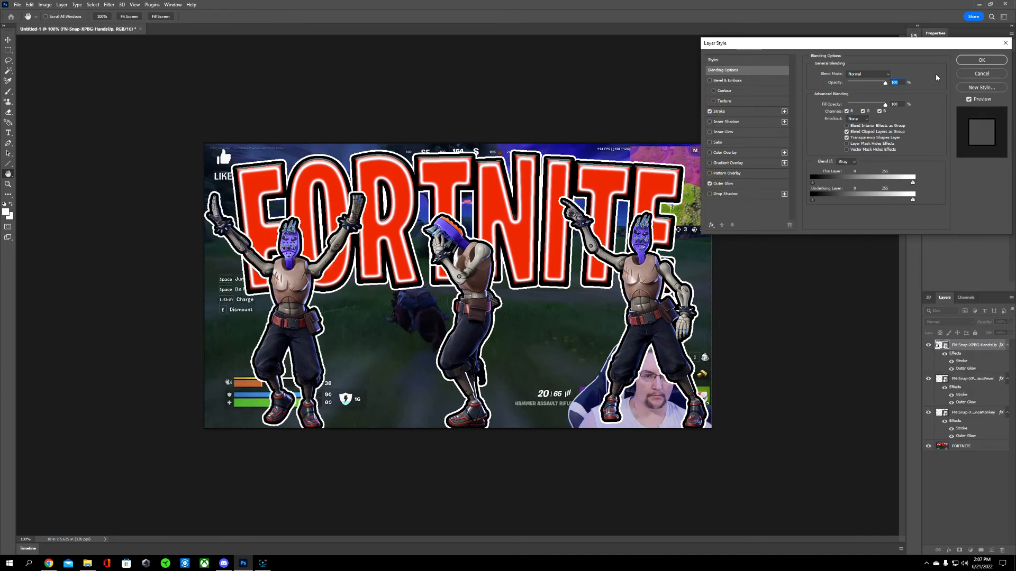
pyautogui.click(967, 59)
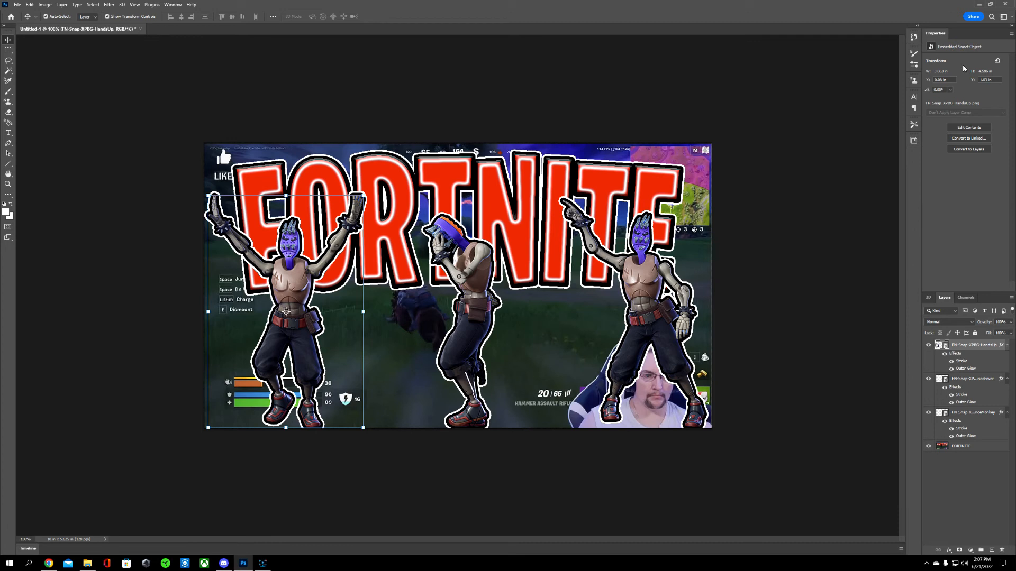
# Step: Merge the three styled figures and the FORTNITE background into one layer with Merge Visible
pyautogui.click(828, 228)
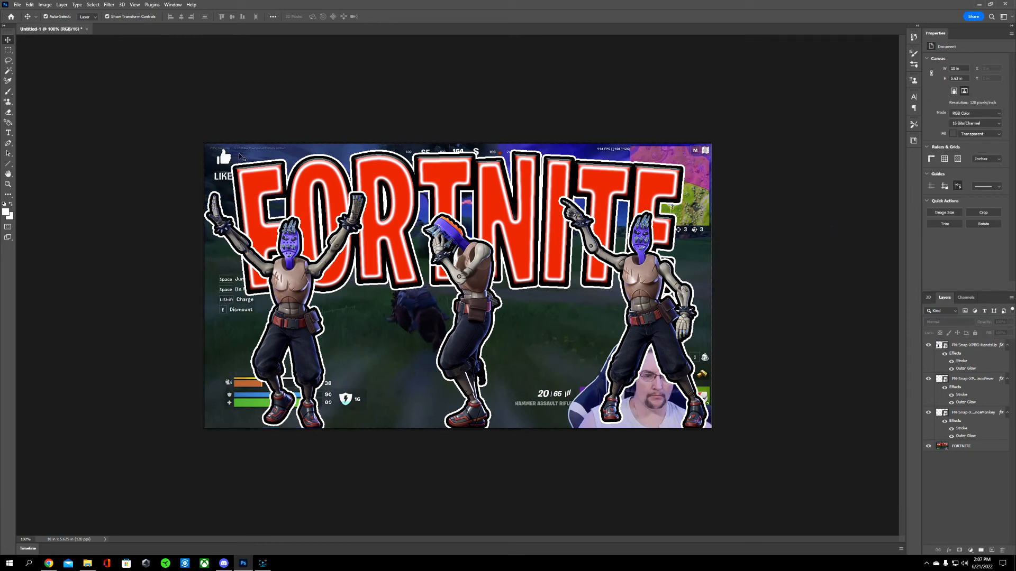
pyautogui.click(62, 5)
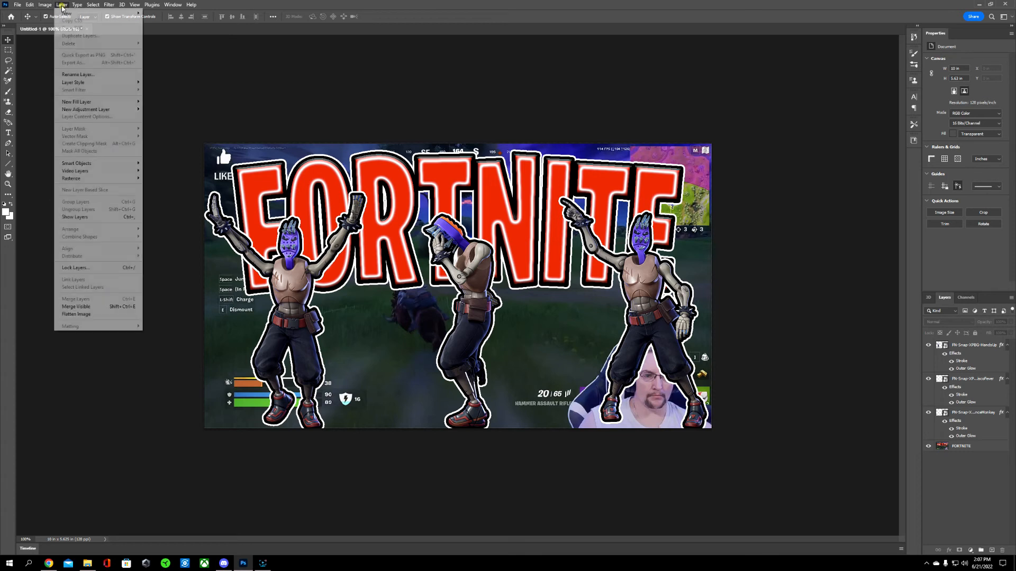
pyautogui.click(108, 307)
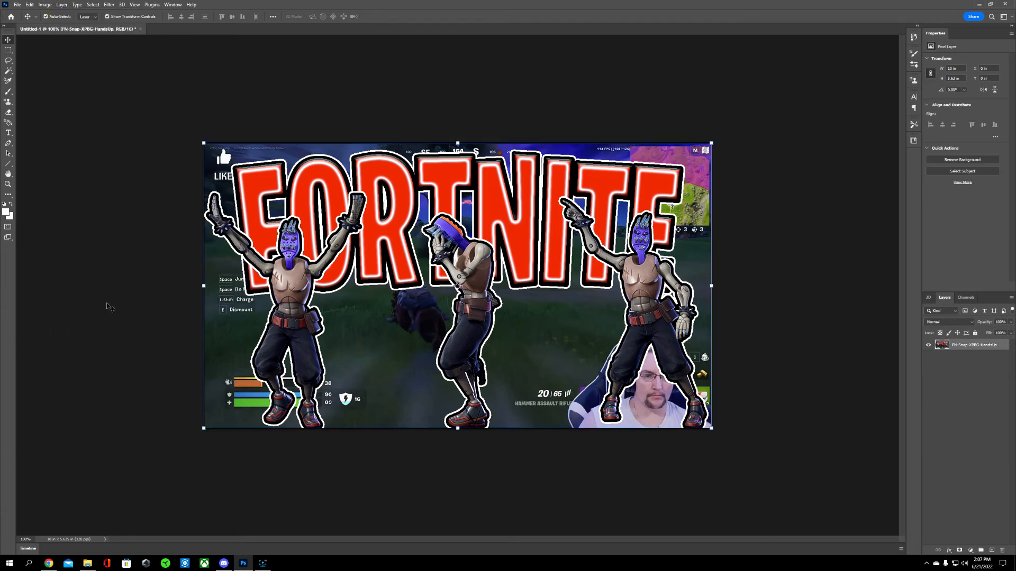
# Step: Add a text box between the outer figures' legs reading "SMASHED IT!" in white Burbank Big Condensed Black at 75 pt
pyautogui.click(8, 132)
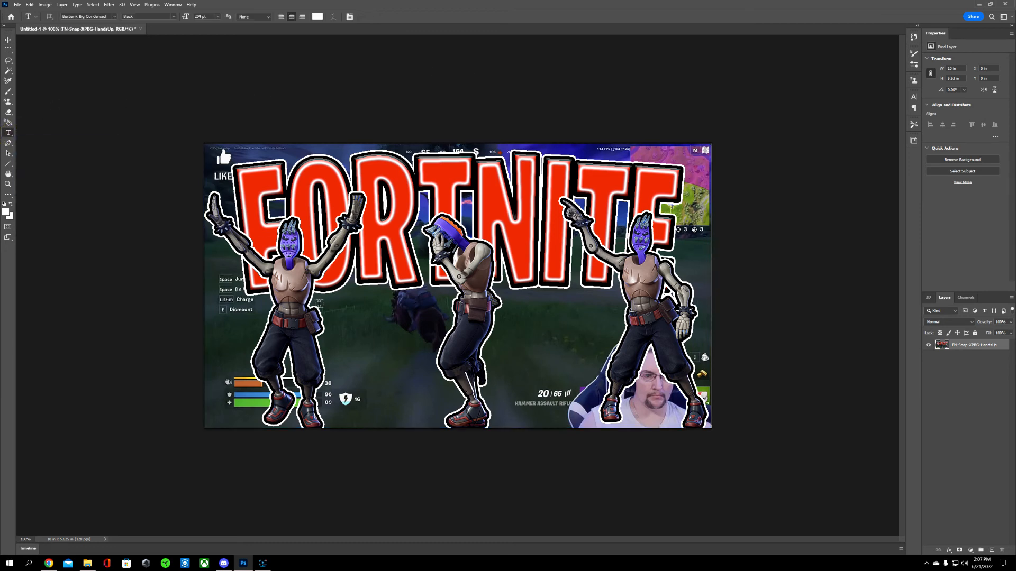
pyautogui.moveTo(295, 304); pyautogui.dragTo(631, 416)
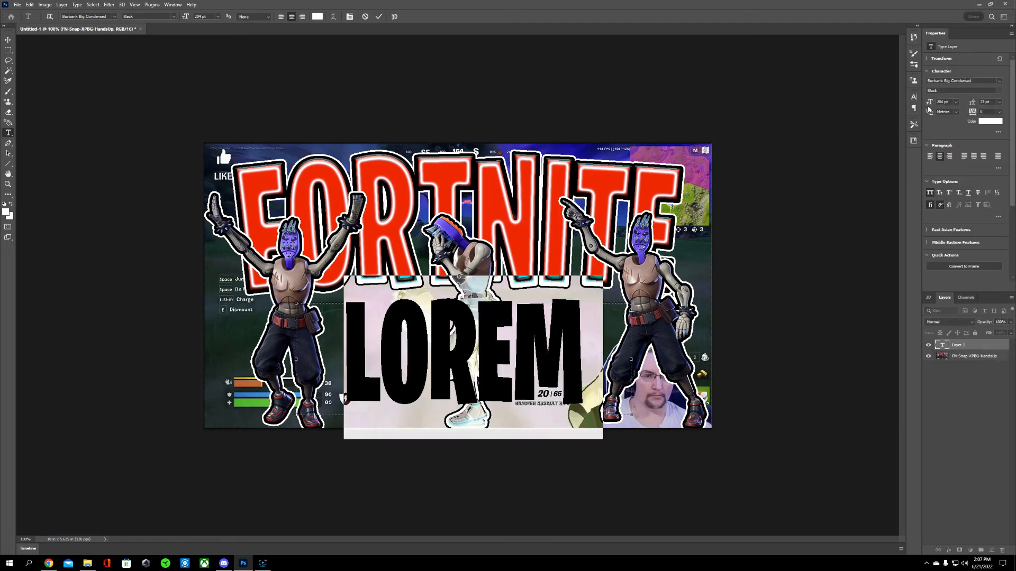
pyautogui.moveTo(930, 104); pyautogui.dragTo(878, 107)
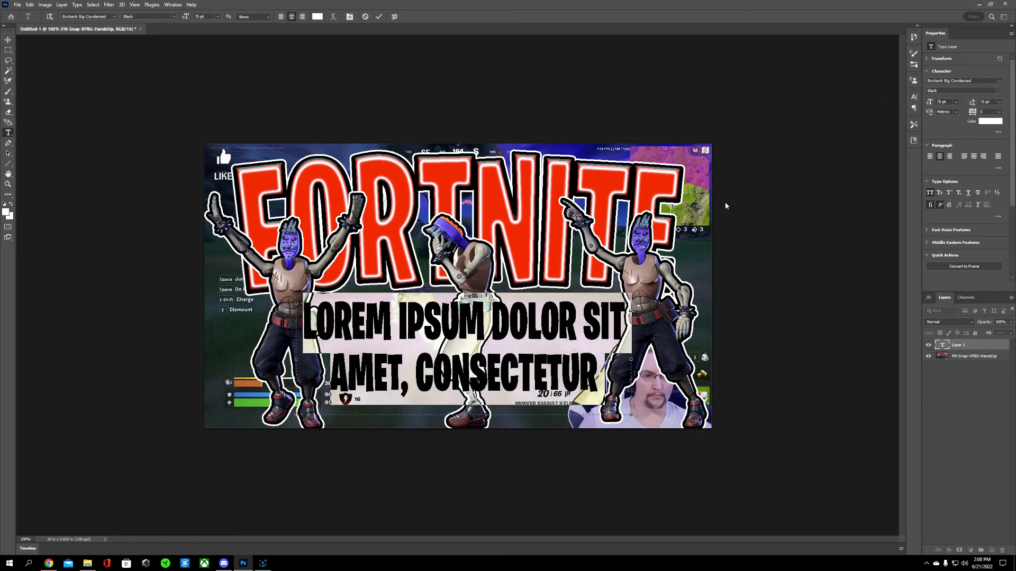
pyautogui.press('BackSpace')
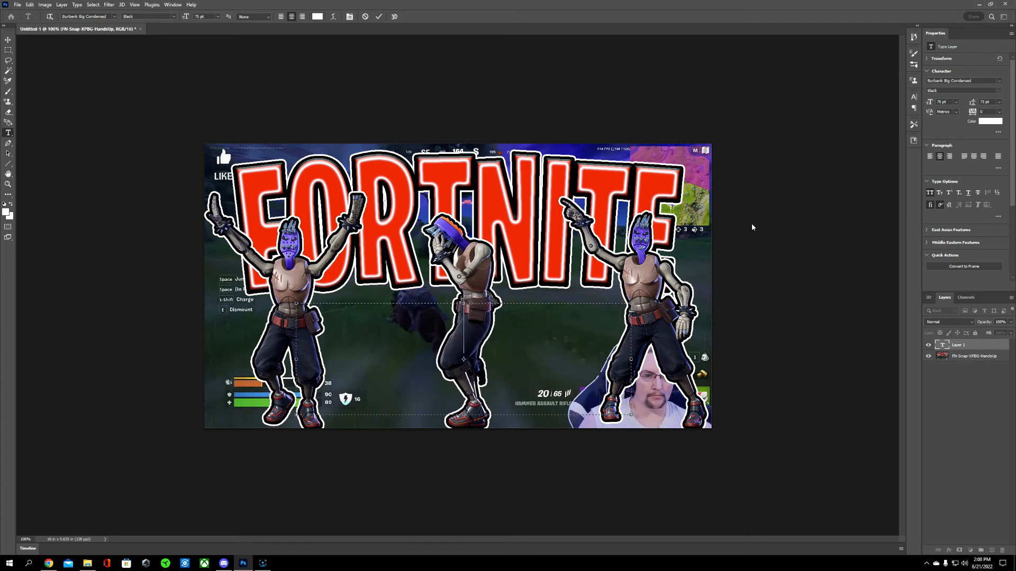
pyautogui.write('SMA')
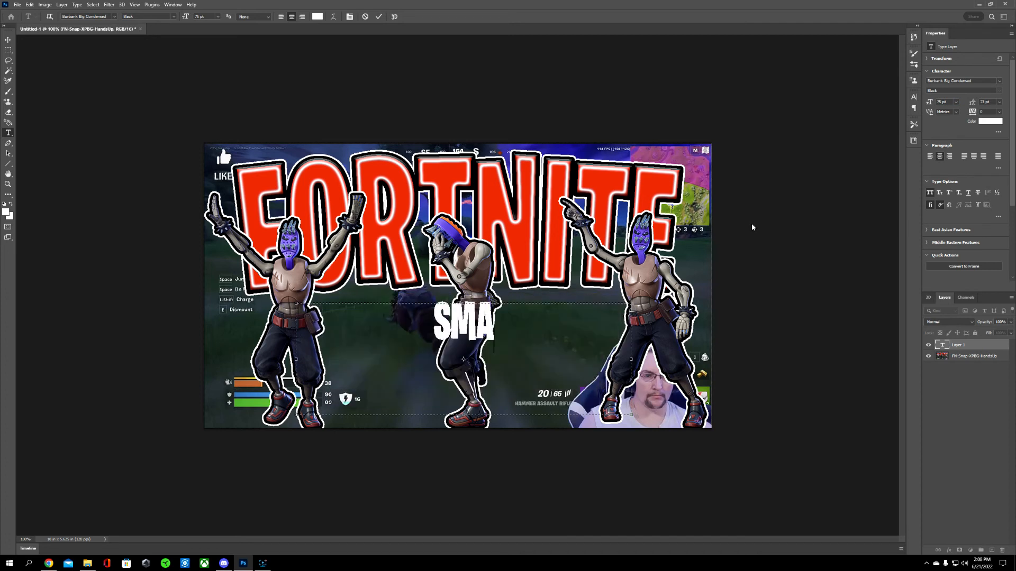
pyautogui.write('SHE')
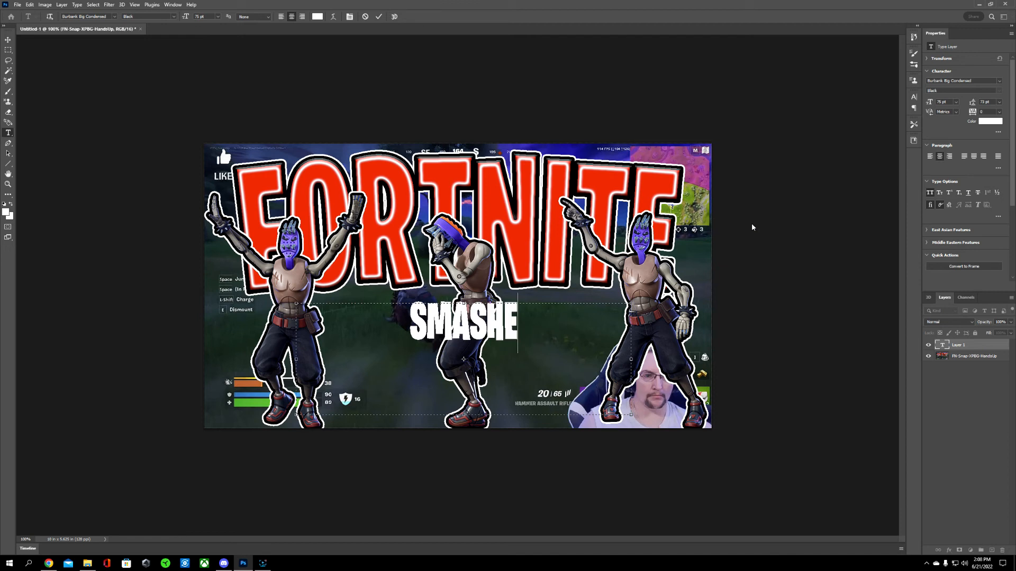
pyautogui.write('D IT!')
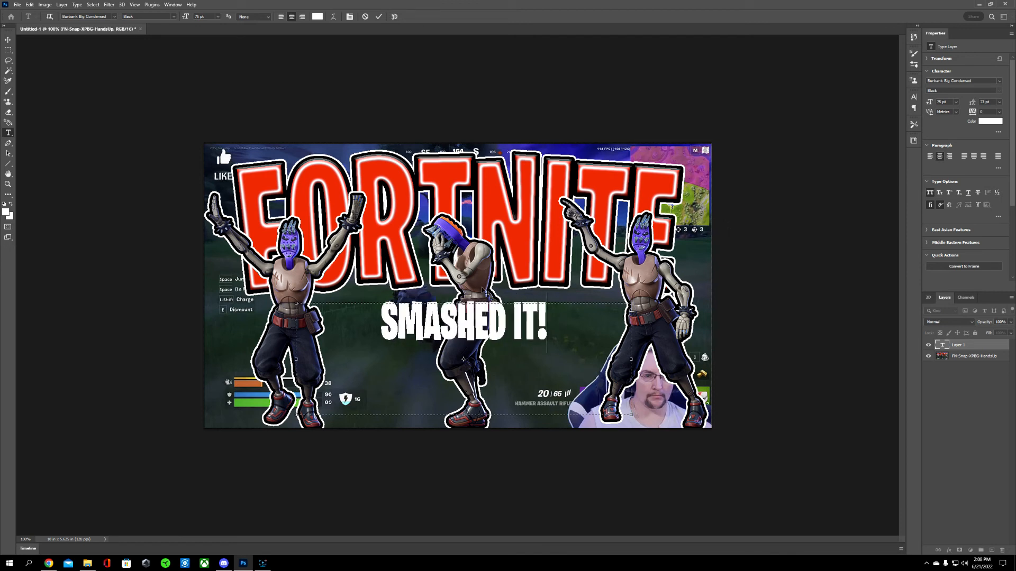
# Step: Move the SMASHED IT! text down over the centre figure's legs and set its font size to 94 pt
pyautogui.moveTo(486, 292); pyautogui.dragTo(479, 324)
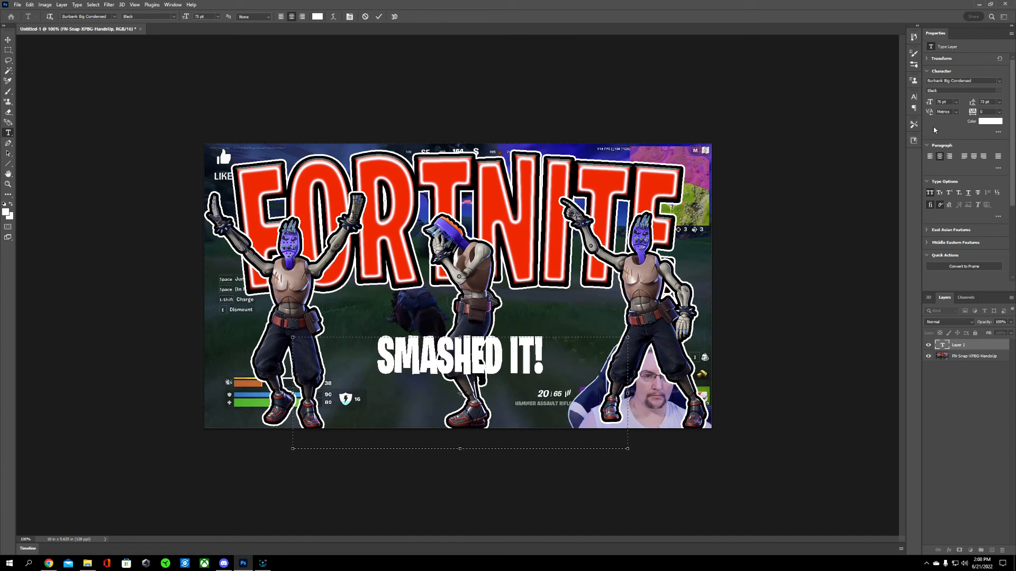
pyautogui.moveTo(930, 102); pyautogui.dragTo(929, 104)
pyautogui.moveTo(546, 352); pyautogui.dragTo(382, 363)
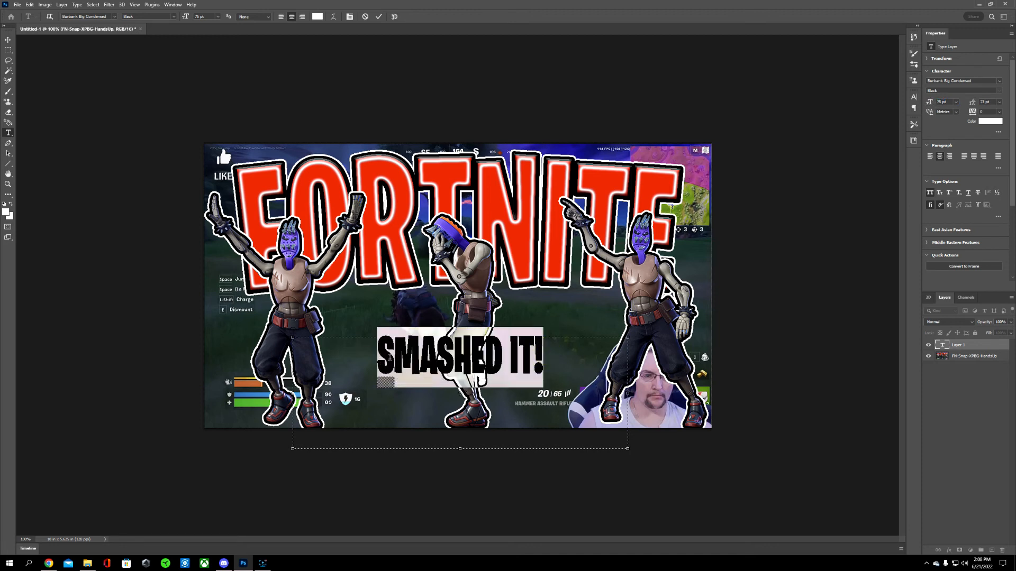
pyautogui.moveTo(931, 102); pyautogui.dragTo(940, 102)
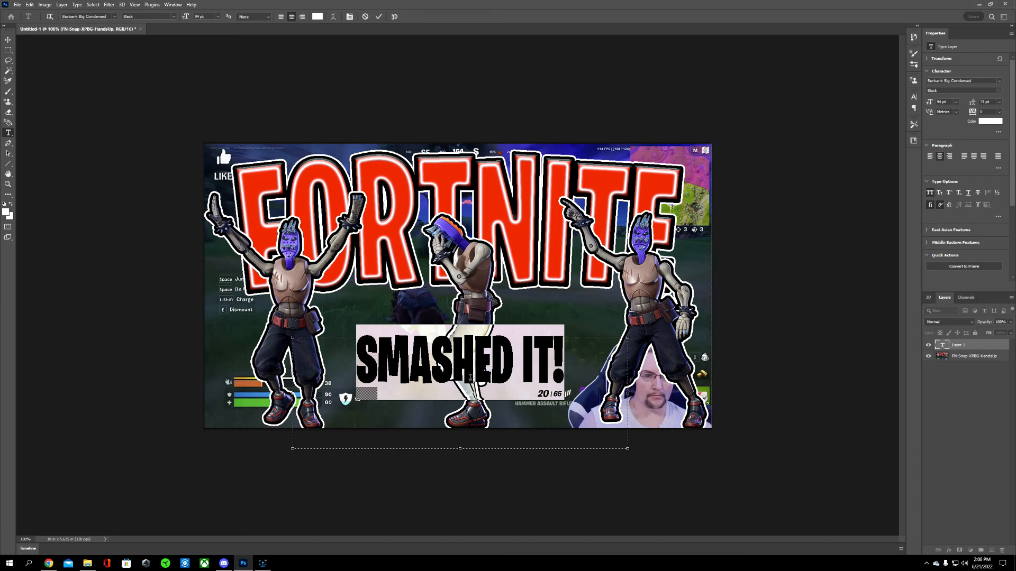
pyautogui.moveTo(473, 328); pyautogui.dragTo(472, 325)
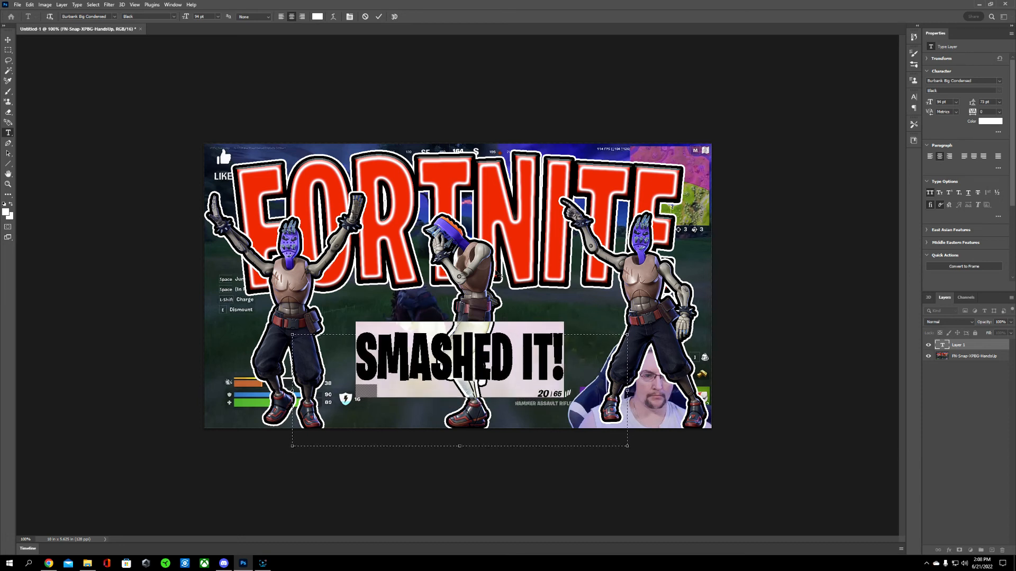
pyautogui.click(378, 17)
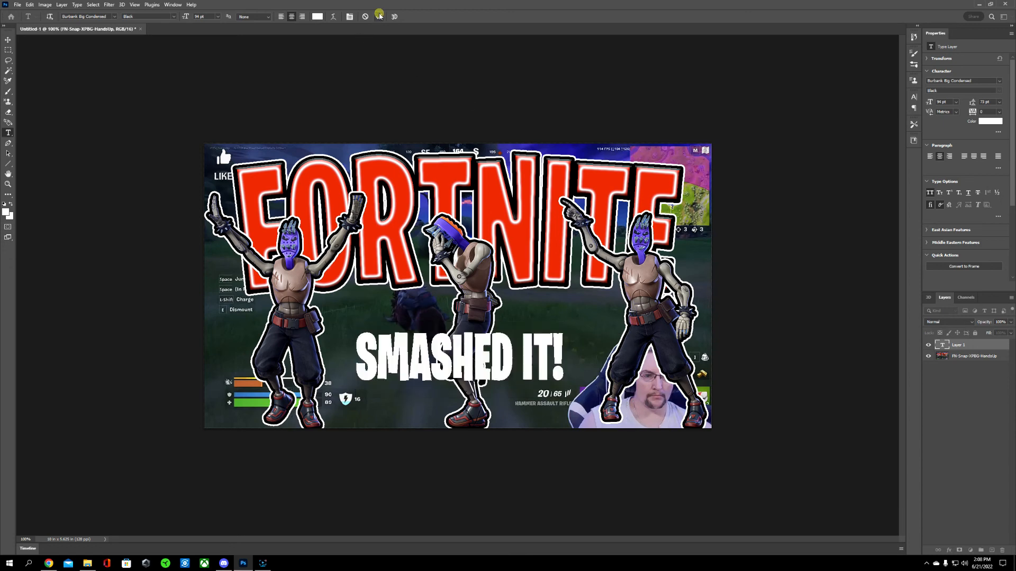
# Step: Add Bevel & Emboss, Inner Shadow, Stroke and Outer Glow effects to the SMASHED IT! text layer
pyautogui.rightClick(957, 345)
pyautogui.click(900, 195)
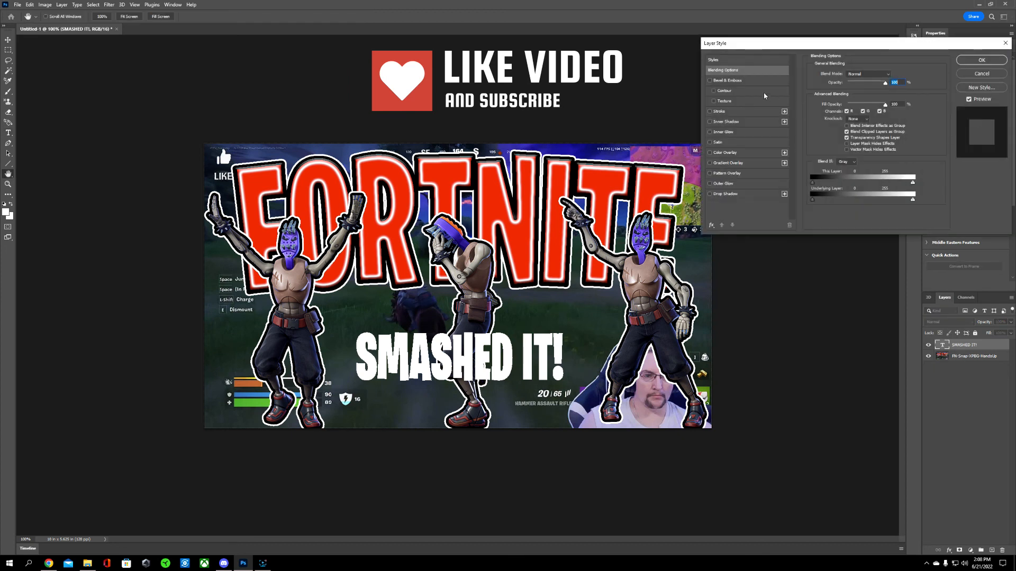
pyautogui.click(744, 81)
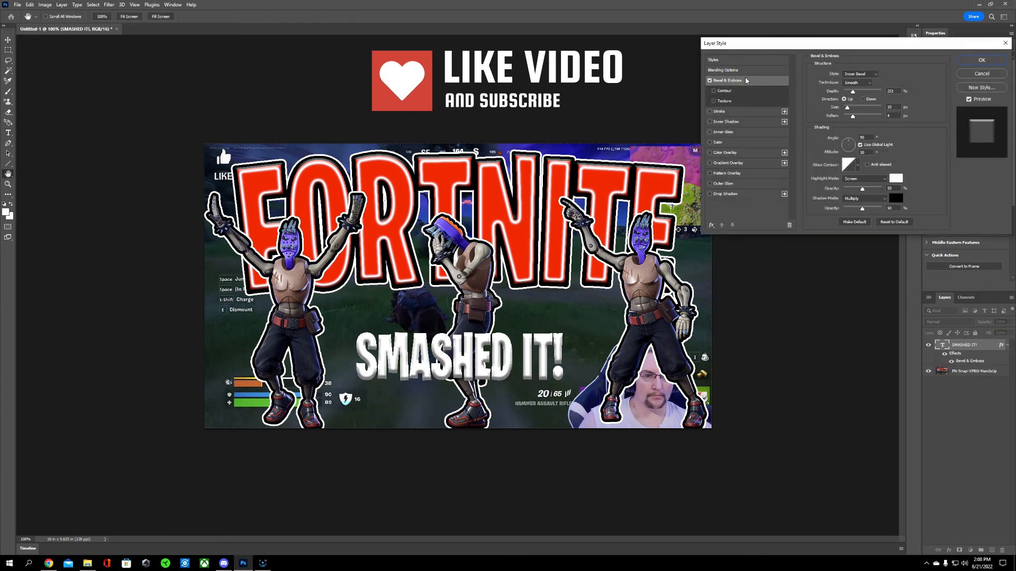
pyautogui.click(710, 121)
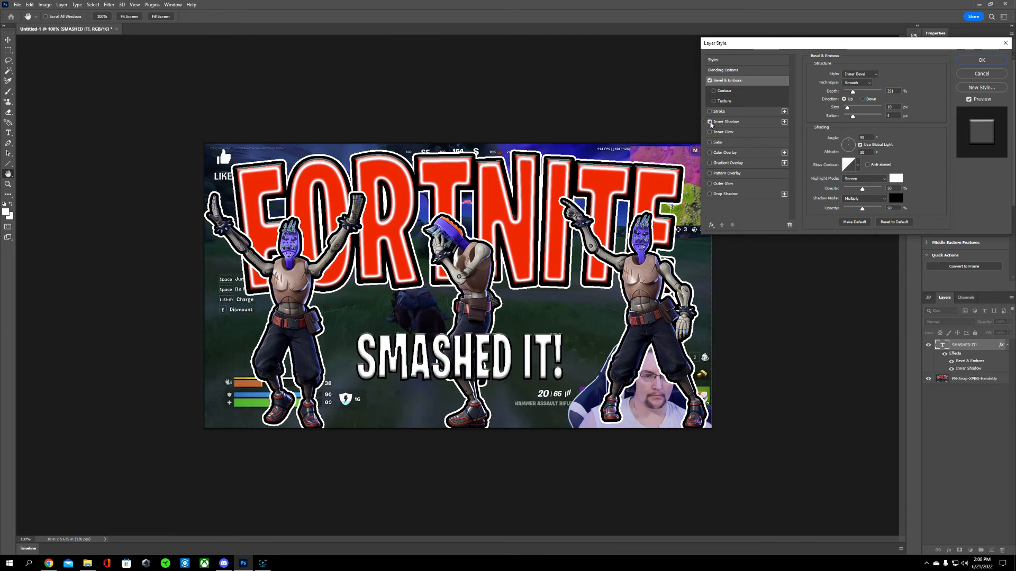
pyautogui.click(710, 112)
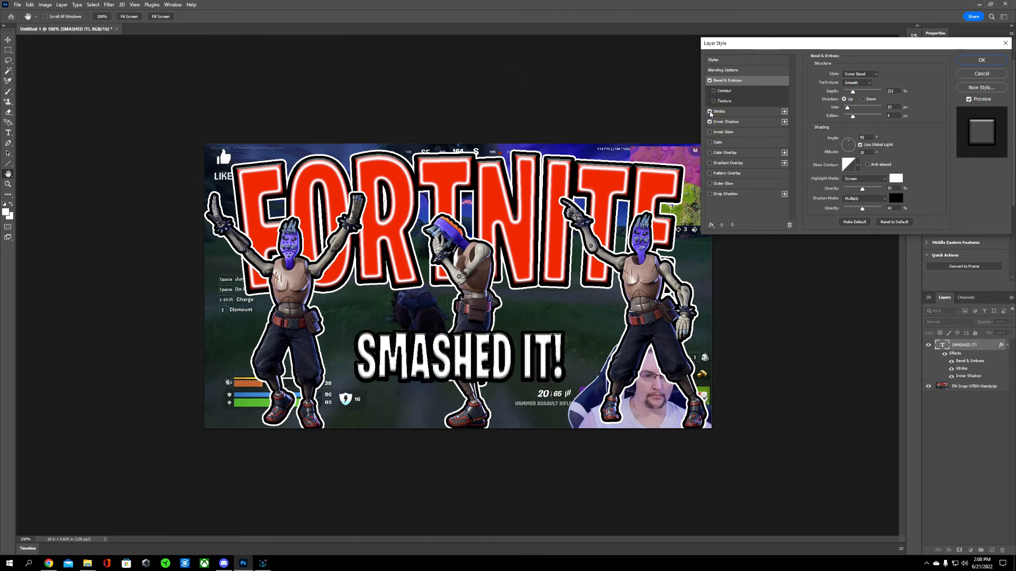
pyautogui.click(710, 184)
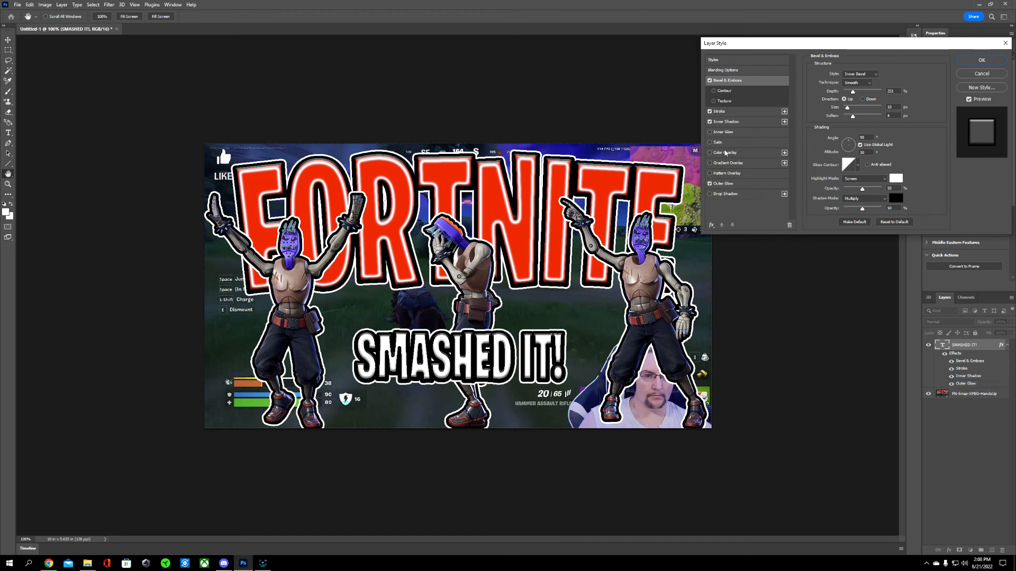
# Step: Try Inner Glow, Pattern Overlay, Contour and Texture on the SMASHED IT! text, switching each one off again
pyautogui.click(710, 132)
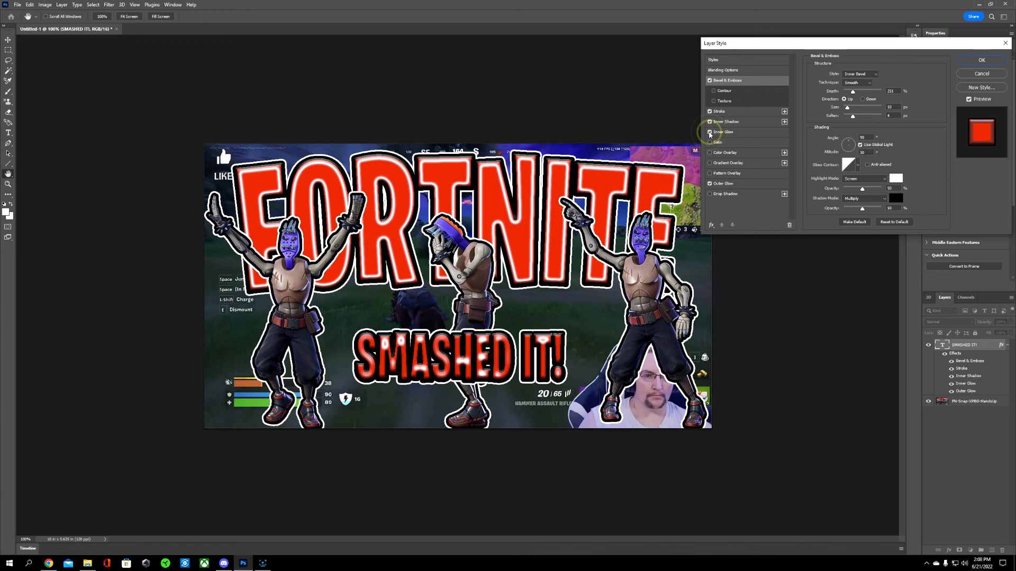
pyautogui.click(709, 132)
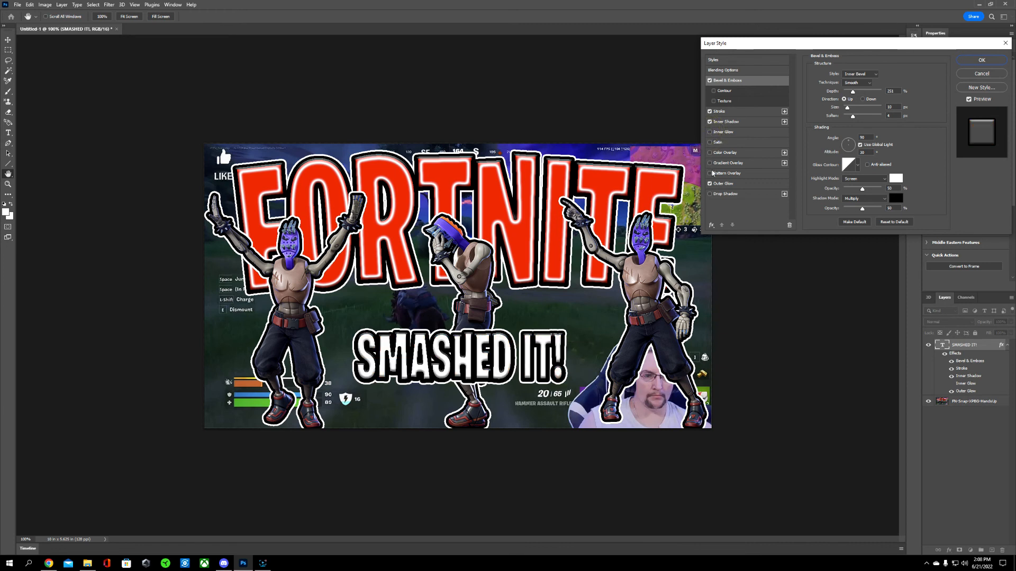
pyautogui.click(710, 174)
pyautogui.click(710, 173)
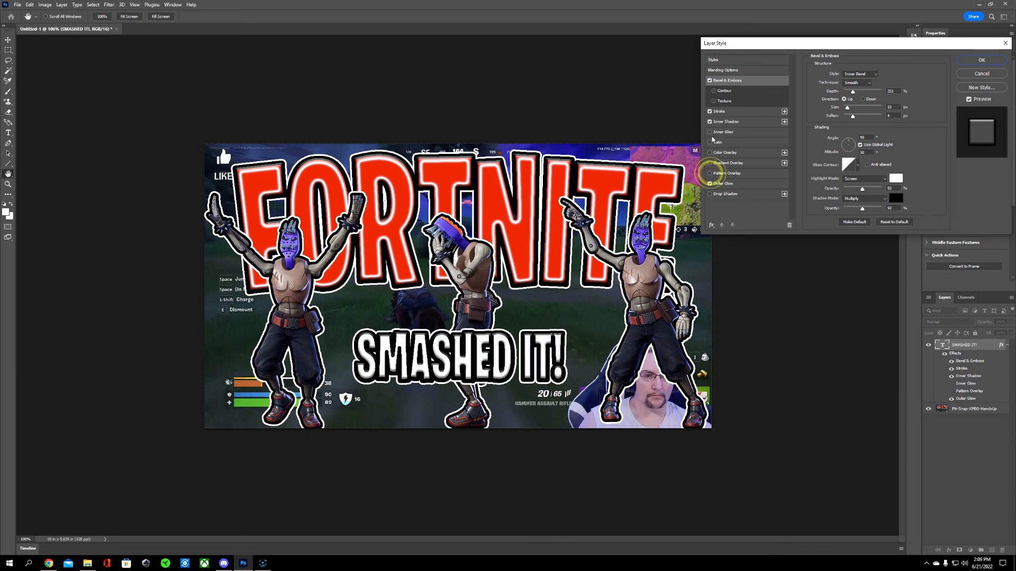
pyautogui.click(715, 91)
pyautogui.click(714, 92)
pyautogui.click(714, 101)
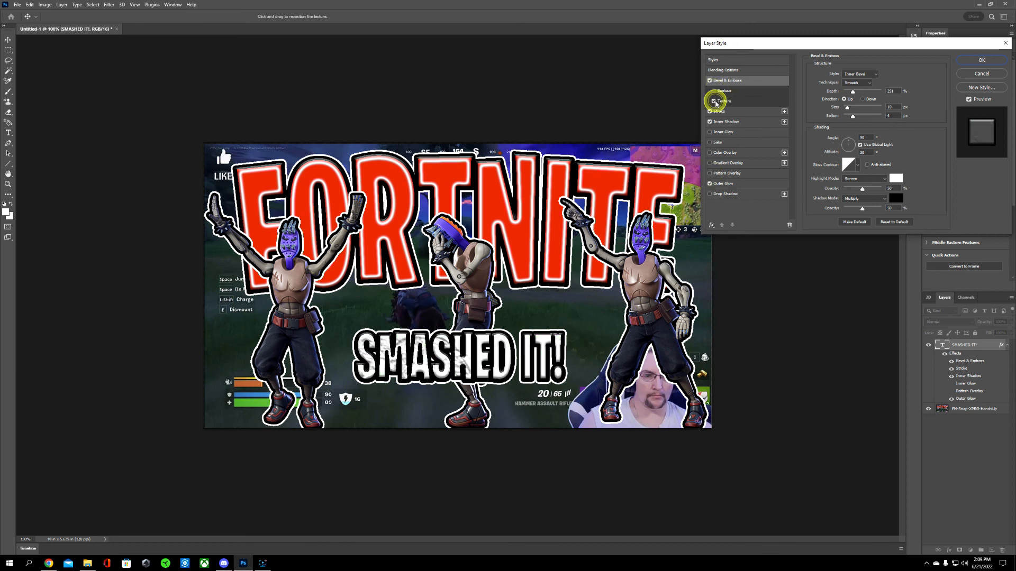
pyautogui.click(715, 101)
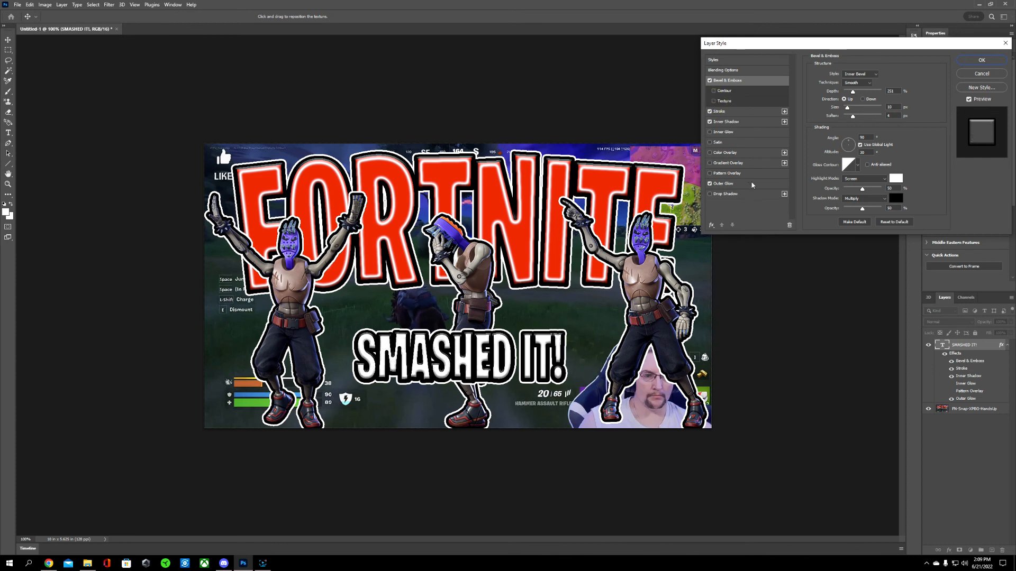
# Step: Accept the caption's layer style, flatten the image and set its colour depth to 8 Bits/Channel
pyautogui.click(978, 60)
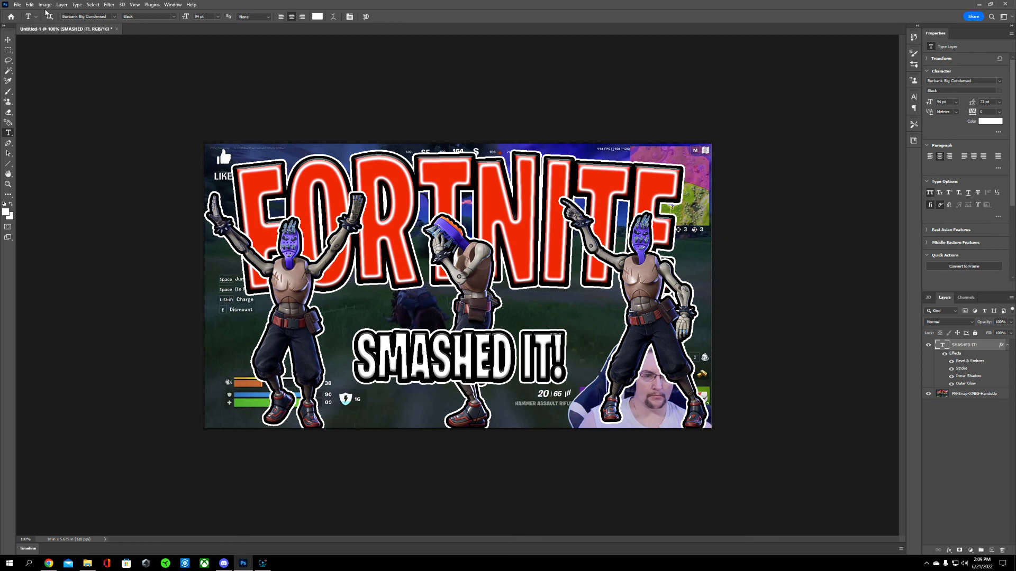
pyautogui.click(62, 5)
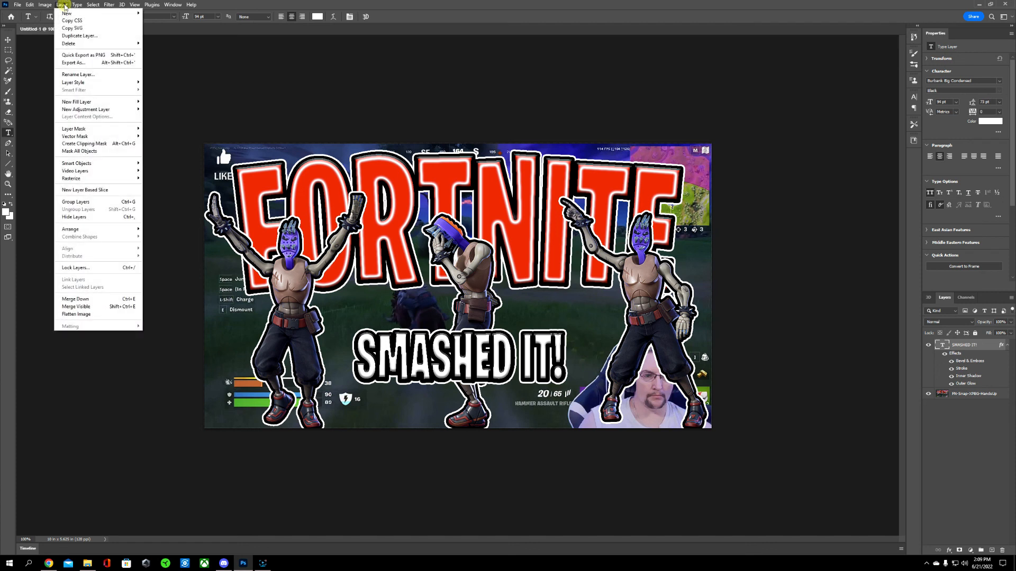
pyautogui.click(102, 318)
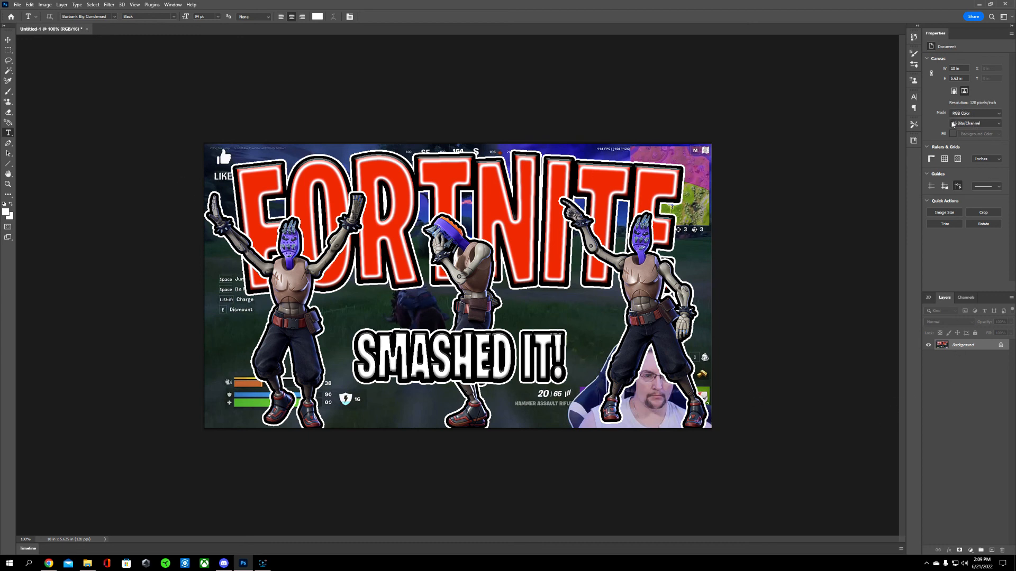
pyautogui.click(980, 125)
pyautogui.click(976, 132)
# Step: Save the flattened thumbnail on the computer as a PNG, beginning its file name with "S"
pyautogui.click(22, 5)
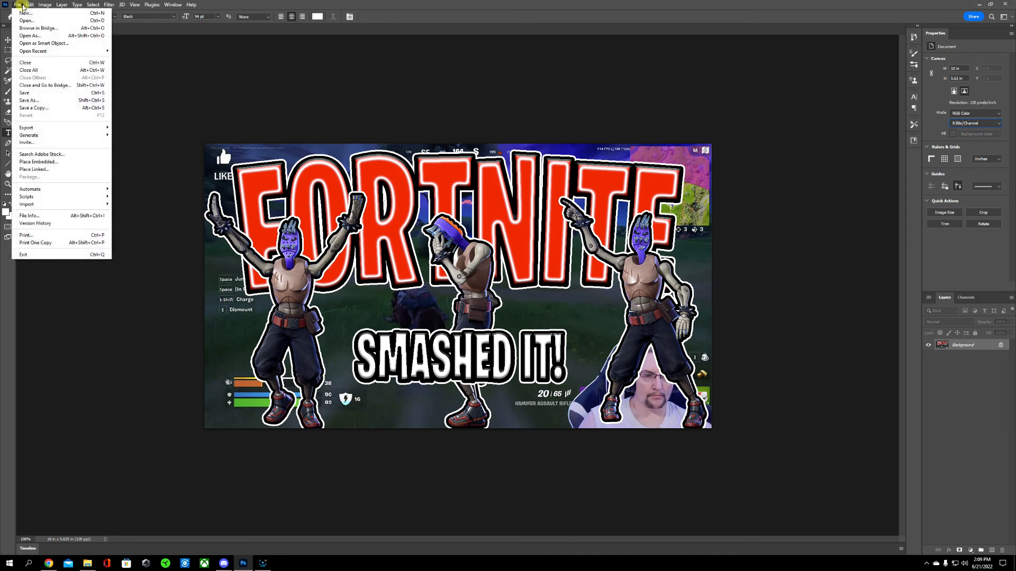
pyautogui.click(45, 102)
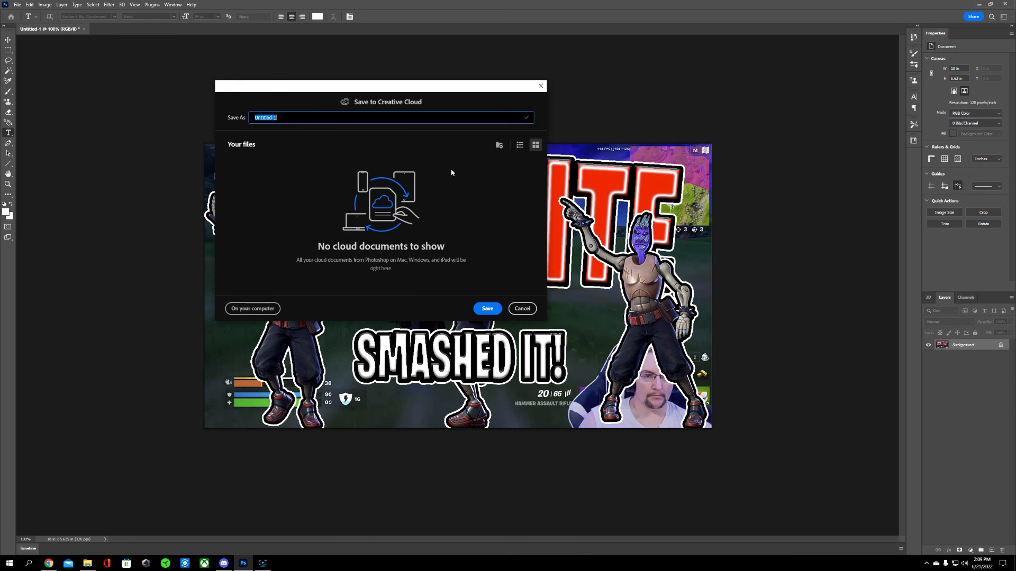
pyautogui.click(275, 306)
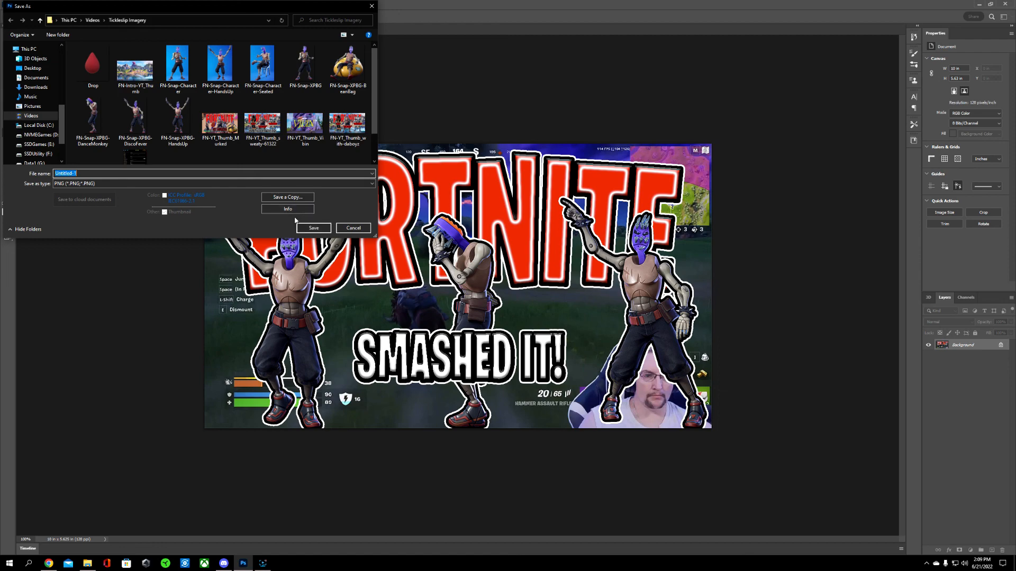
pyautogui.write('S')
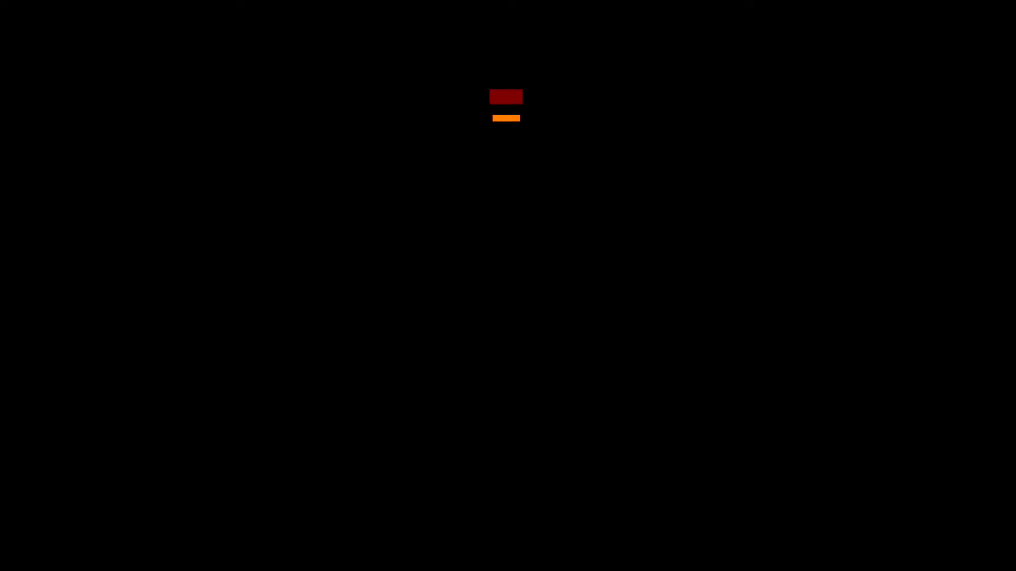